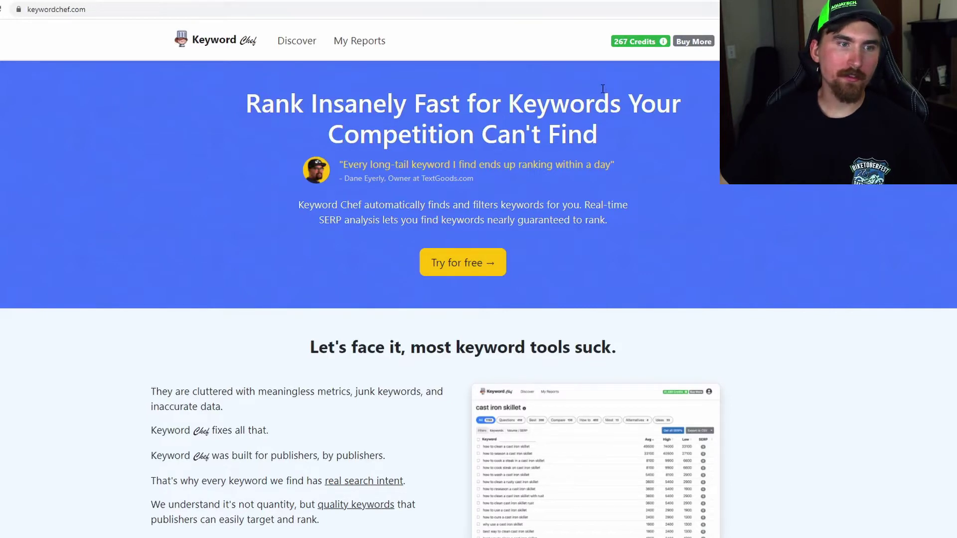
Step: Open the Buy More credits page and scroll through the Starter, Plus and Pro plans and FAQ
{"action": "left_click", "coordinate": [698, 44]}
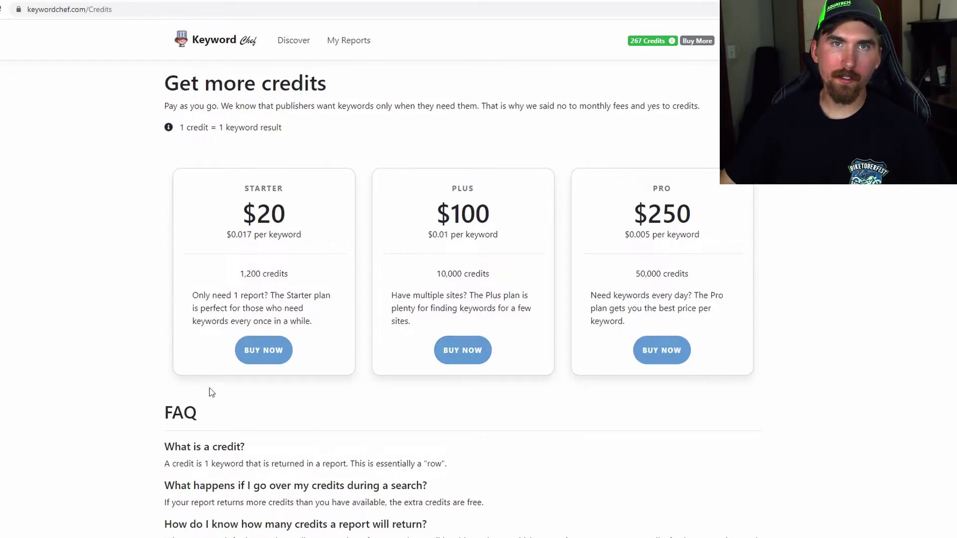
{"action": "scroll", "coordinate": [116, 314], "scroll_direction": "down", "scroll_amount": 3}
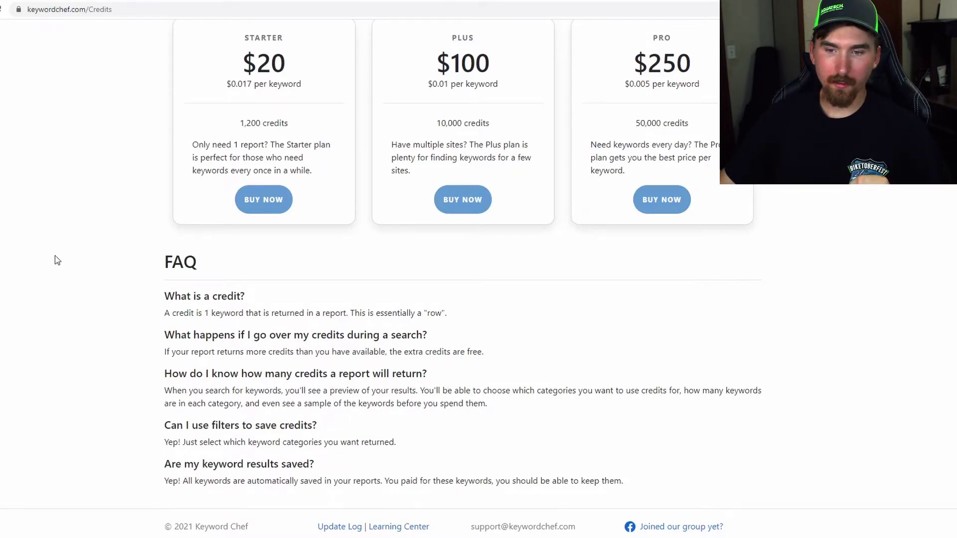
{"action": "scroll", "coordinate": [58, 259], "scroll_direction": "up", "scroll_amount": 3}
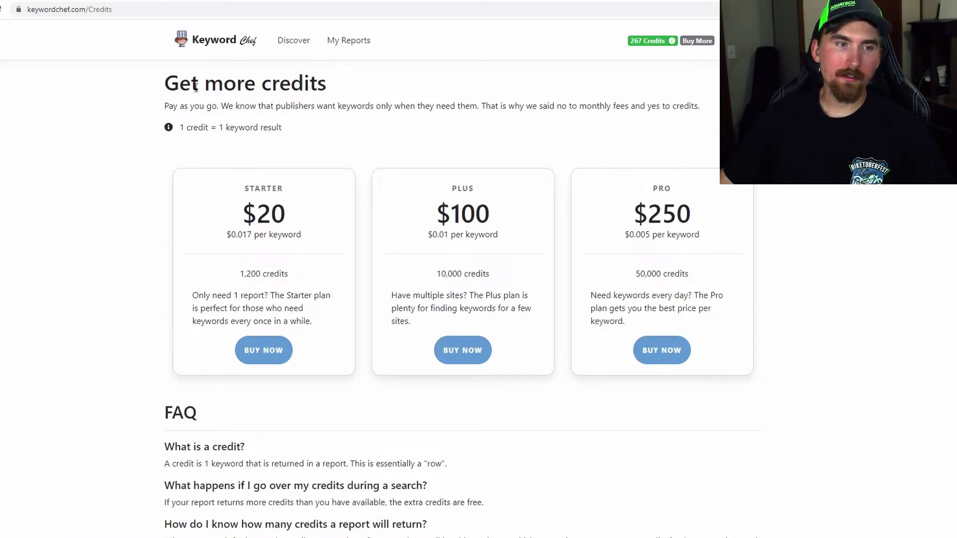
Step: Go from the Keyword Chef home page to Discover and pick Questions as the search type
{"action": "left_click", "coordinate": [222, 45]}
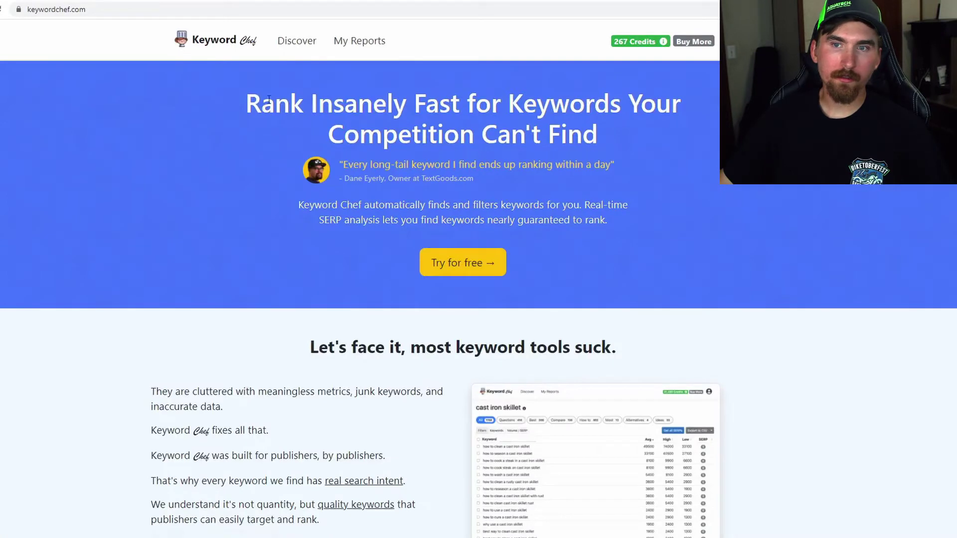
{"action": "left_click", "coordinate": [293, 43]}
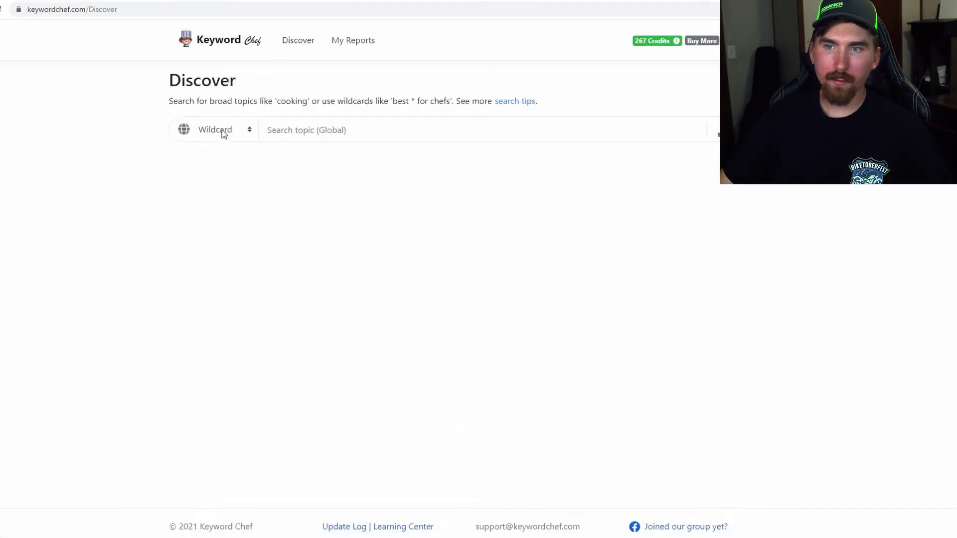
{"action": "left_click", "coordinate": [209, 139]}
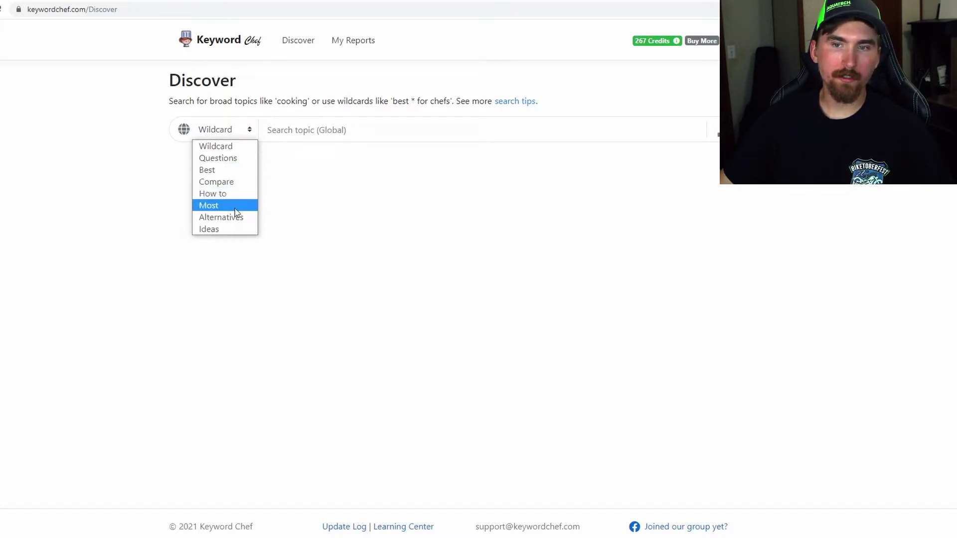
{"action": "left_click", "coordinate": [211, 159]}
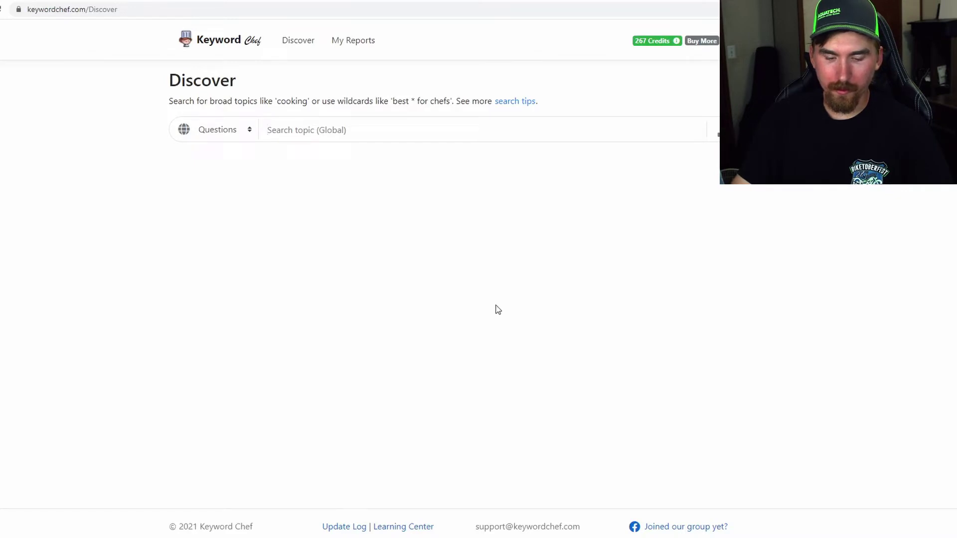
Step: Run a Questions search for 'campfire', then exclude and re-include the smoke, smell and cancer chips
{"action": "type", "text": "camp"}
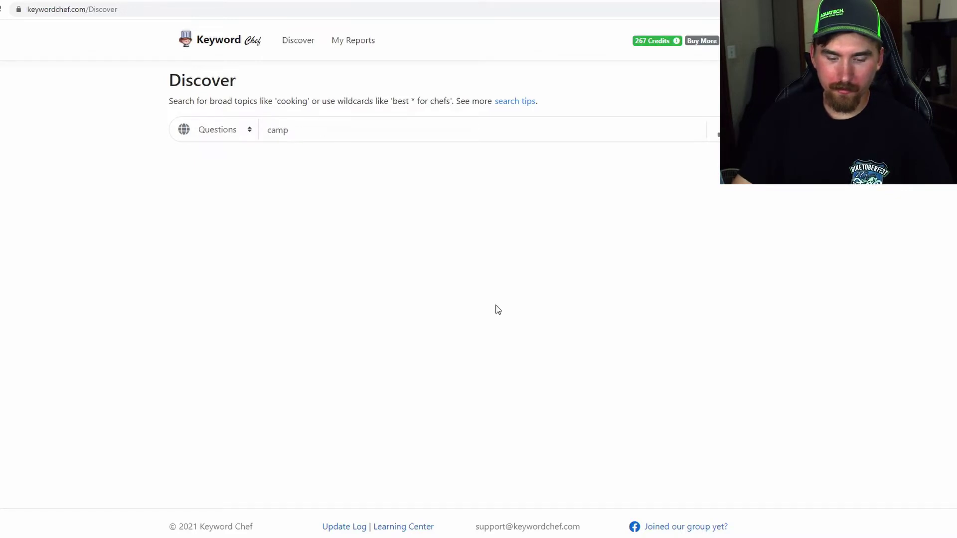
{"action": "type", "text": "fire"}
{"action": "key", "text": "Return"}
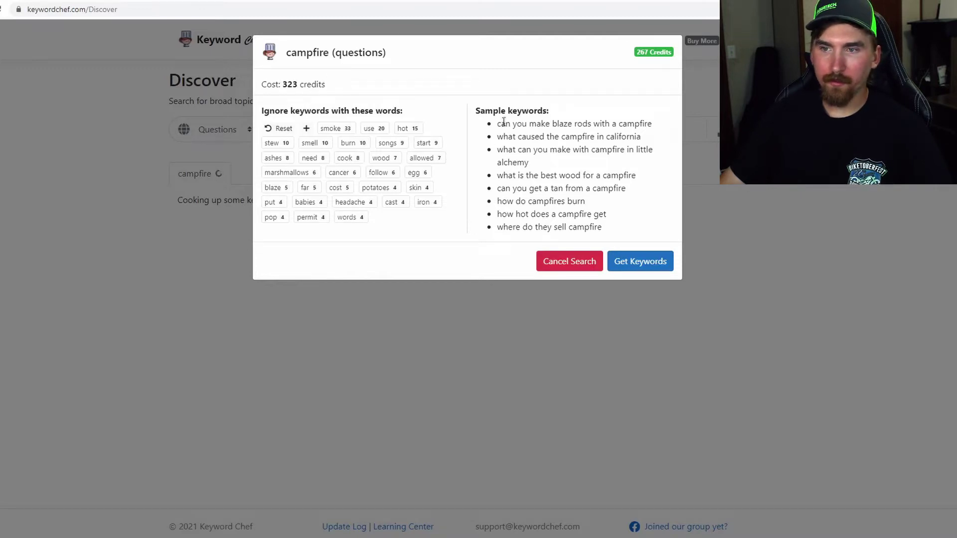
{"action": "left_click", "coordinate": [335, 129]}
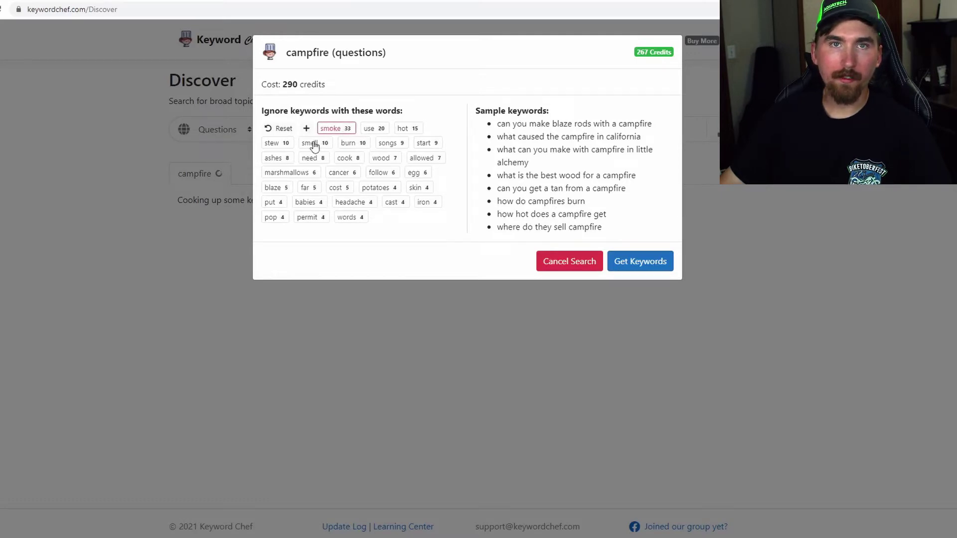
{"action": "left_click", "coordinate": [314, 143]}
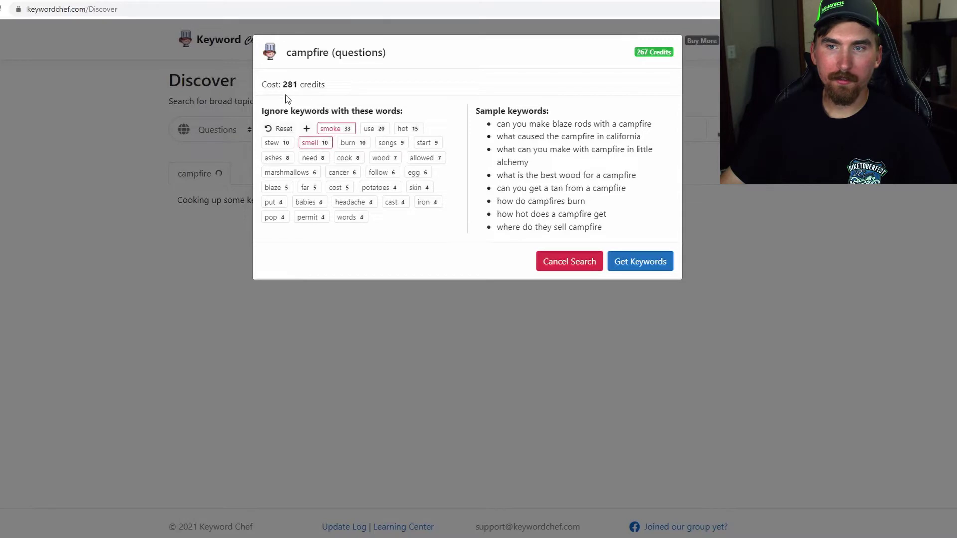
{"action": "left_click", "coordinate": [339, 174]}
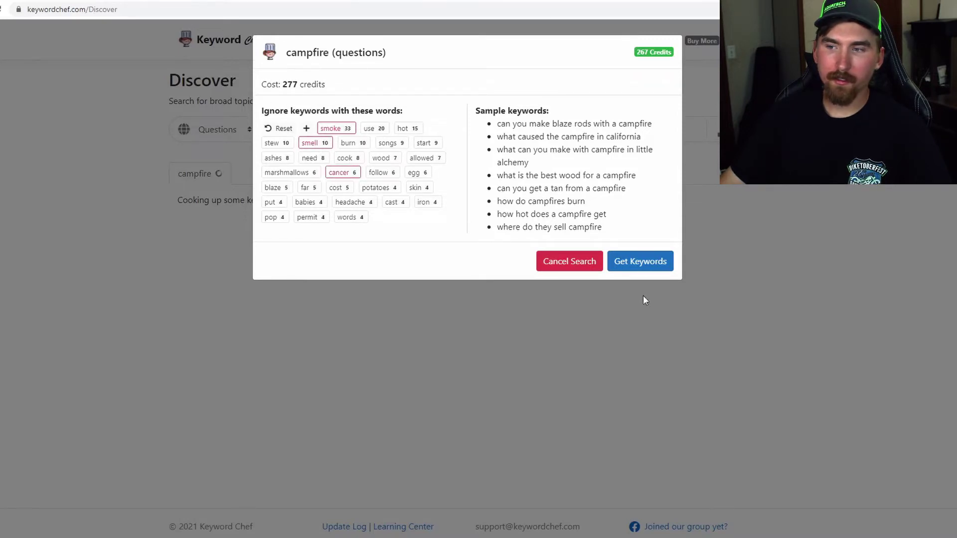
{"action": "left_click", "coordinate": [314, 143]}
{"action": "left_click", "coordinate": [333, 129]}
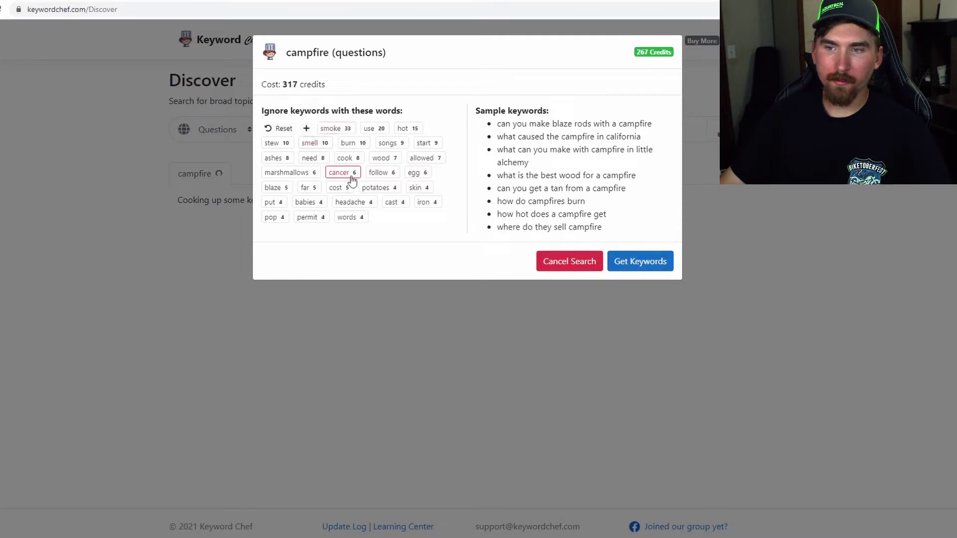
{"action": "left_click", "coordinate": [350, 176]}
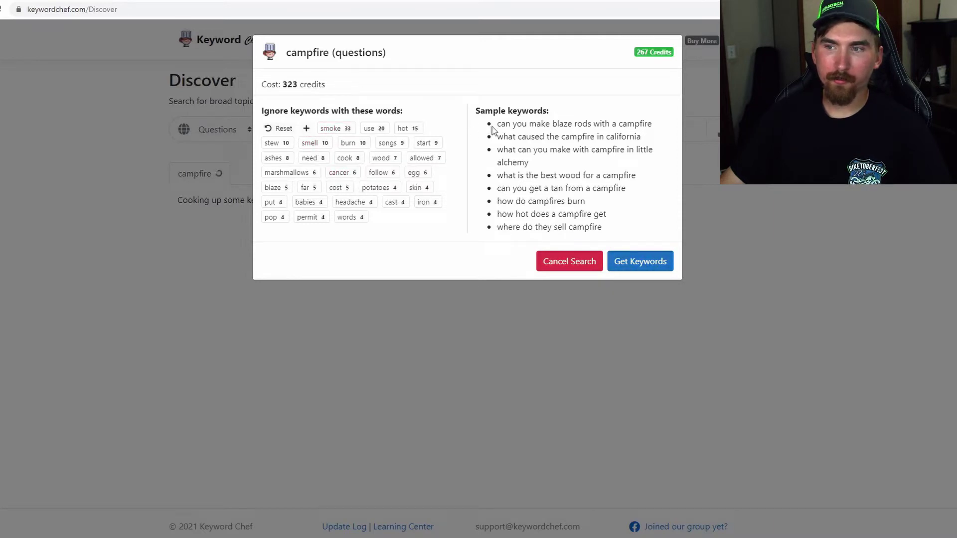
Step: Paste the eight campfire sample keywords into cell B3 of the sheet and widen column B
{"action": "left_click_drag", "start_coordinate": [492, 129], "coordinate": [623, 227]}
{"action": "key", "text": "ctrl+c"}
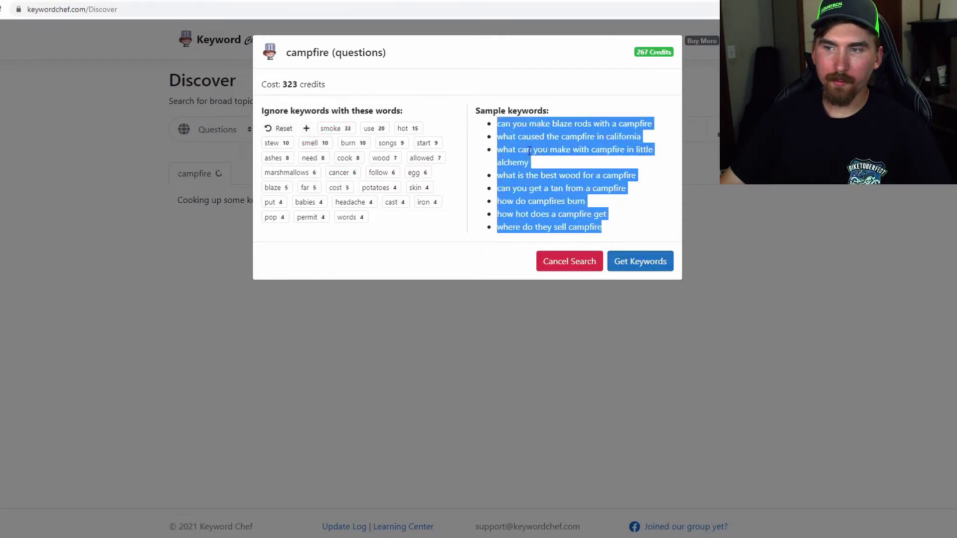
{"action": "left_click", "coordinate": [239, 1]}
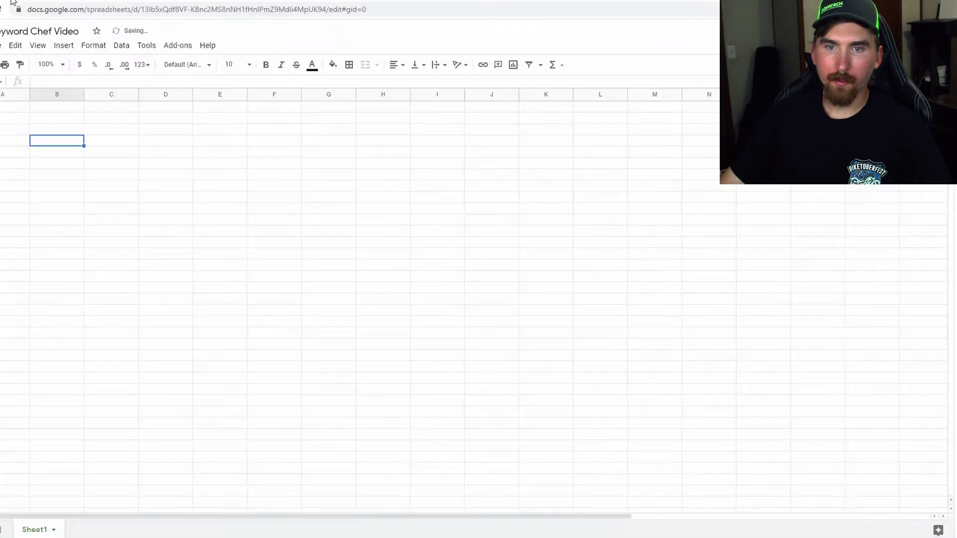
{"action": "right_click", "coordinate": [46, 133]}
{"action": "left_click", "coordinate": [77, 174]}
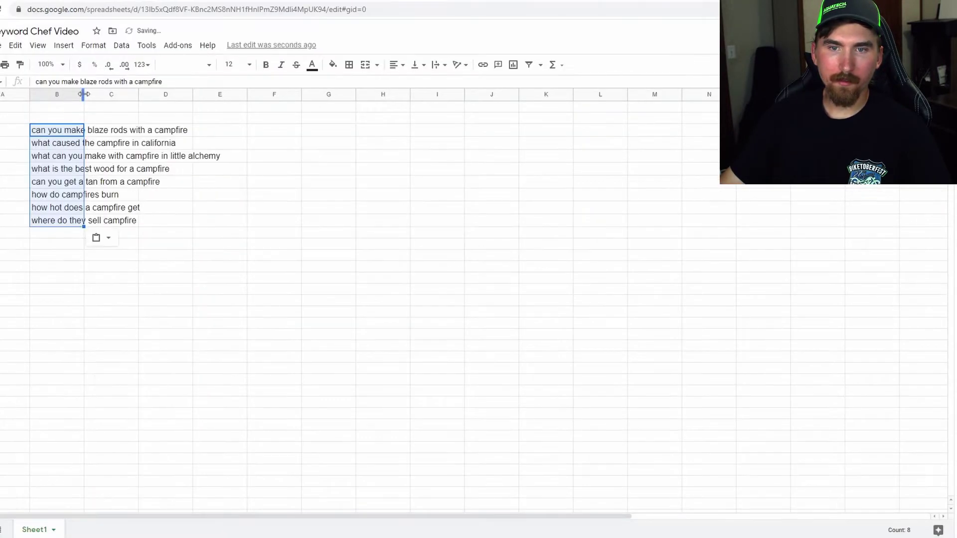
{"action": "left_click_drag", "start_coordinate": [83, 94], "coordinate": [231, 120]}
Step: Cancel the campfire search without spending credits, ready for a new topic
{"action": "left_click", "coordinate": [140, 2]}
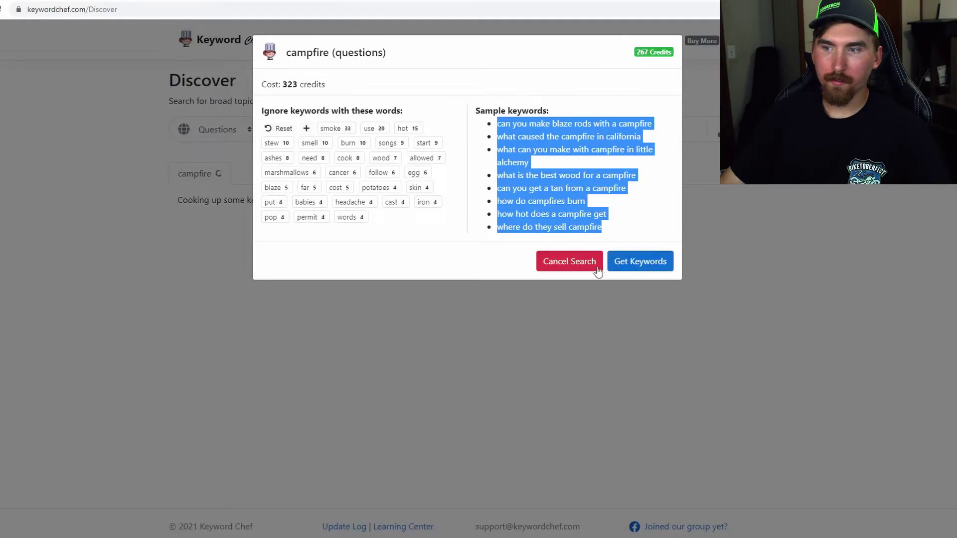
{"action": "left_click", "coordinate": [559, 264]}
{"action": "left_click", "coordinate": [308, 128]}
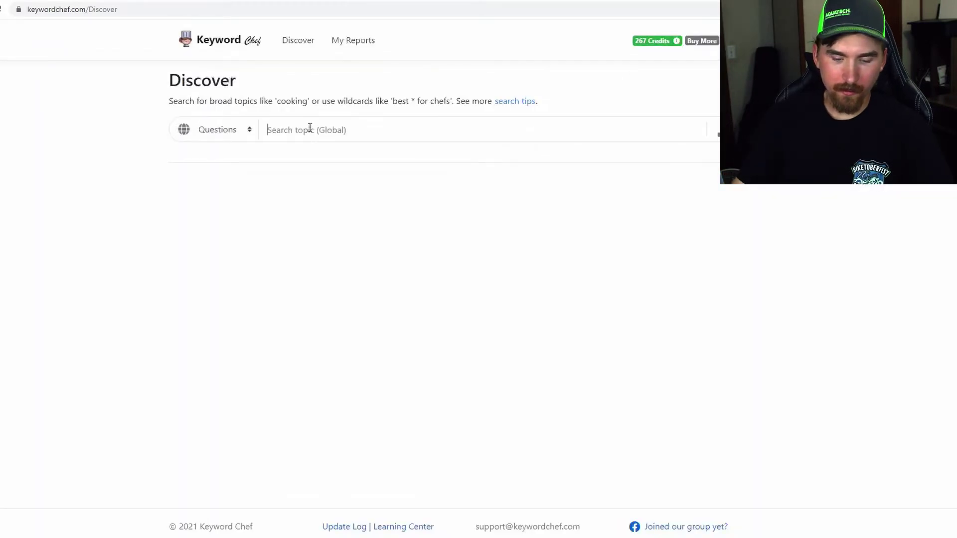
Step: Run a Questions search for 'fire' and copy its eight sample keywords
{"action": "type", "text": "fire"}
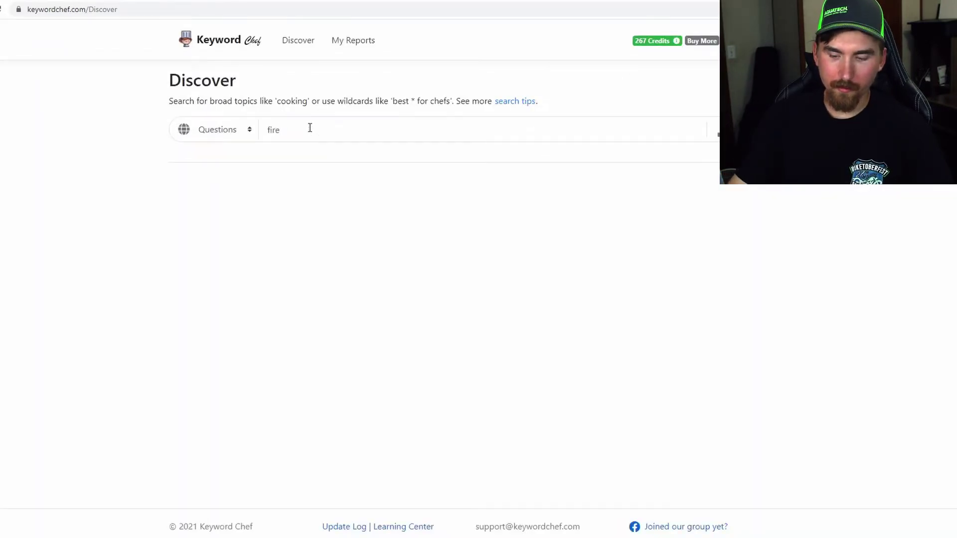
{"action": "key", "text": "Return"}
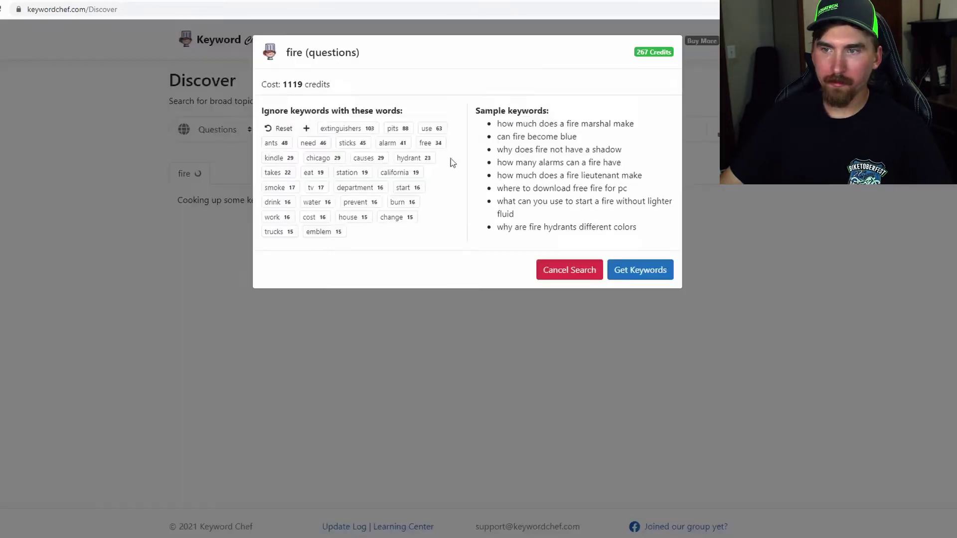
{"action": "left_click_drag", "start_coordinate": [498, 123], "coordinate": [647, 231]}
{"action": "right_click", "coordinate": [526, 150]}
{"action": "left_click", "coordinate": [539, 158]}
Step: Paste the fire keywords into column B below the campfire list
{"action": "key", "text": "ctrl+Tab"}
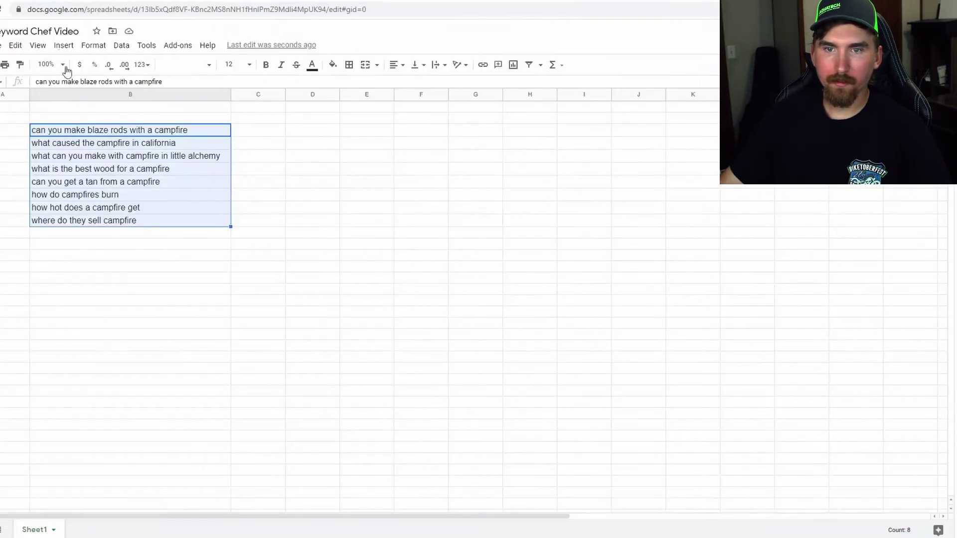
{"action": "left_click", "coordinate": [113, 233]}
{"action": "right_click", "coordinate": [73, 244]}
{"action": "left_click", "coordinate": [95, 188]}
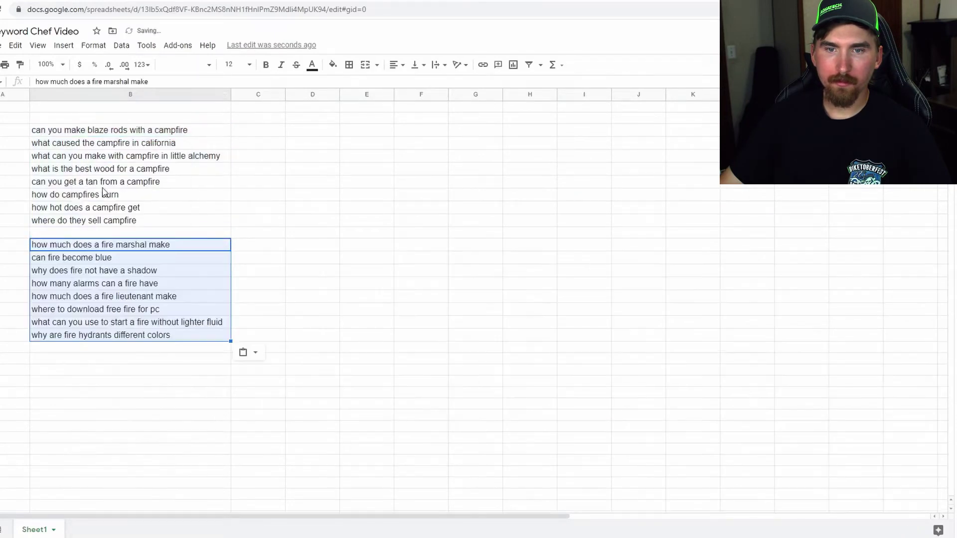
{"action": "key", "text": "ctrl+shift+Tab"}
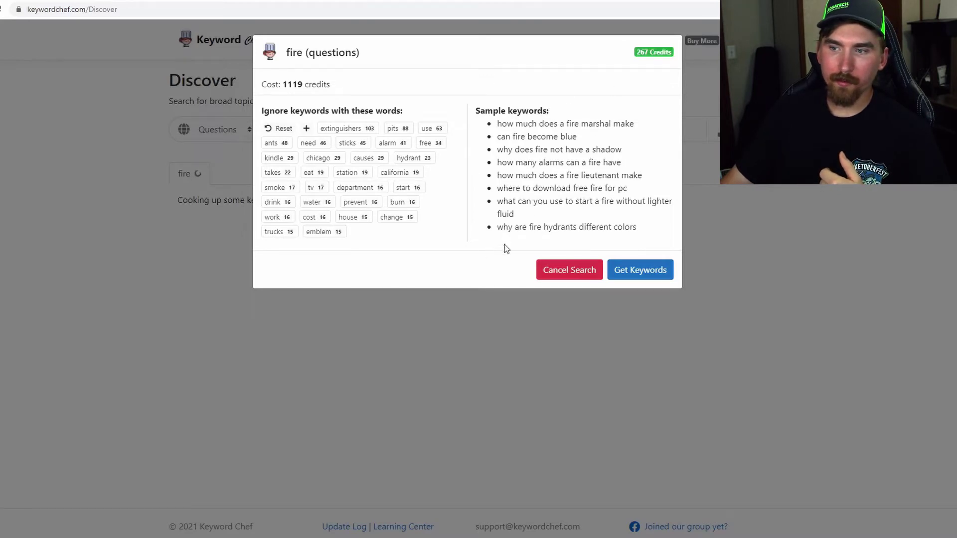
Step: Dismiss the fire dialog, search Questions for 'fire pit' and copy its eight samples
{"action": "left_click", "coordinate": [568, 269]}
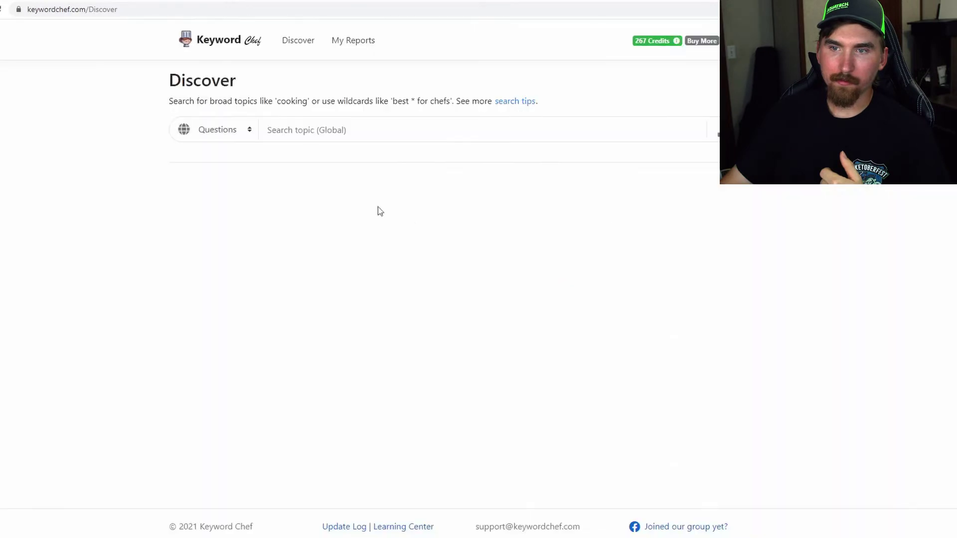
{"action": "left_click", "coordinate": [313, 130]}
{"action": "type", "text": "fire "}
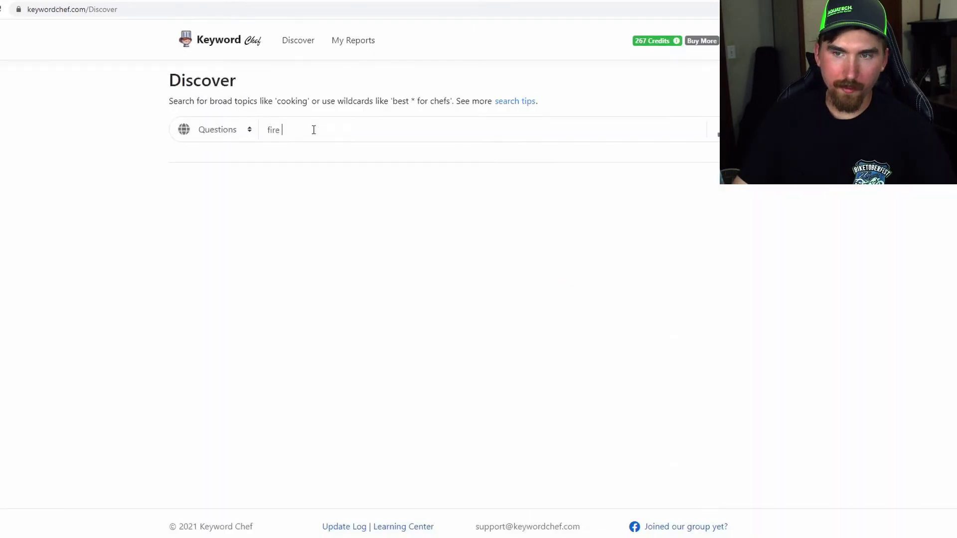
{"action": "type", "text": "pit"}
{"action": "key", "text": "Return"}
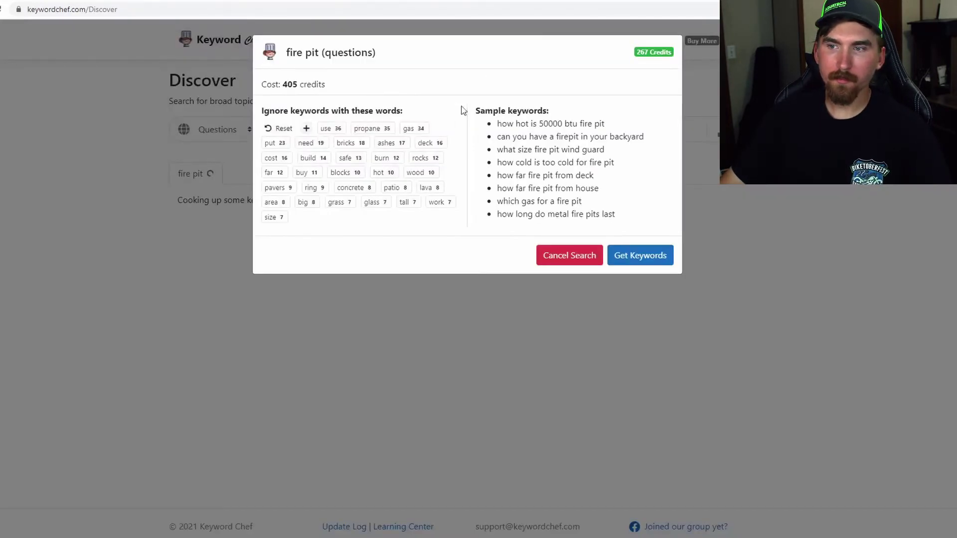
{"action": "left_click_drag", "start_coordinate": [498, 122], "coordinate": [641, 214]}
{"action": "right_click", "coordinate": [578, 182]}
{"action": "left_click", "coordinate": [598, 183]}
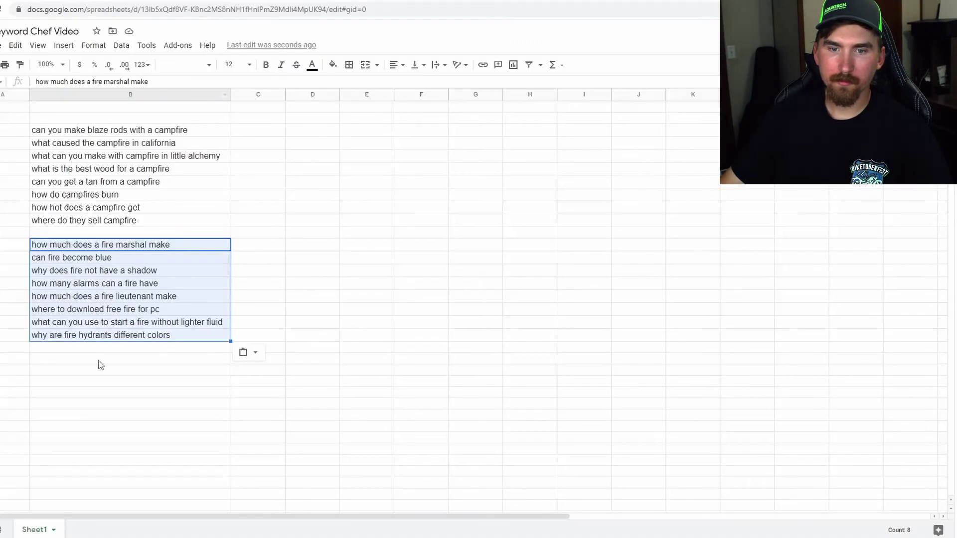
Step: Paste the fire pit questions into column B below the fire questions
{"action": "left_click", "coordinate": [70, 363]}
{"action": "right_click", "coordinate": [69, 363]}
{"action": "left_click", "coordinate": [99, 187]}
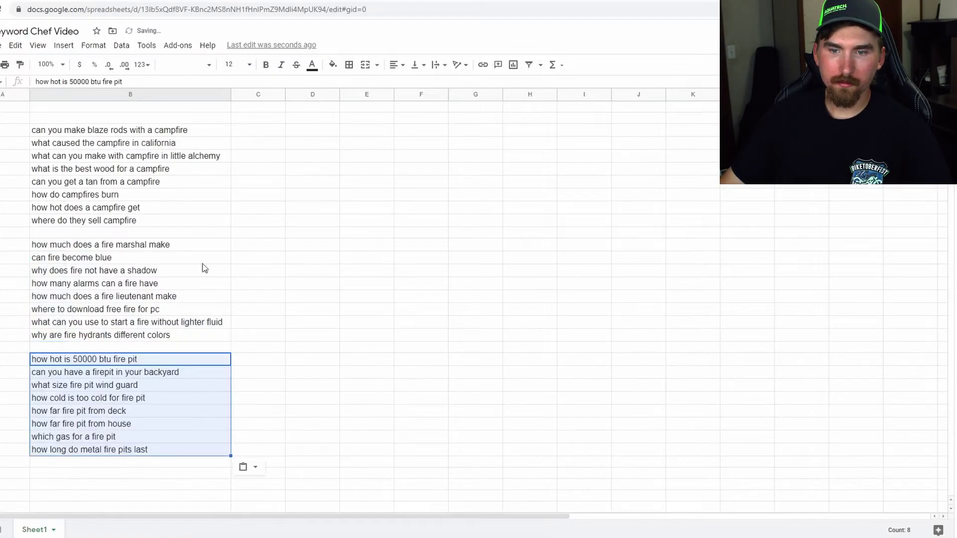
{"action": "left_click", "coordinate": [160, 1]}
Step: Search Questions for 'smores' and copy its eight sample questions
{"action": "left_click", "coordinate": [562, 256]}
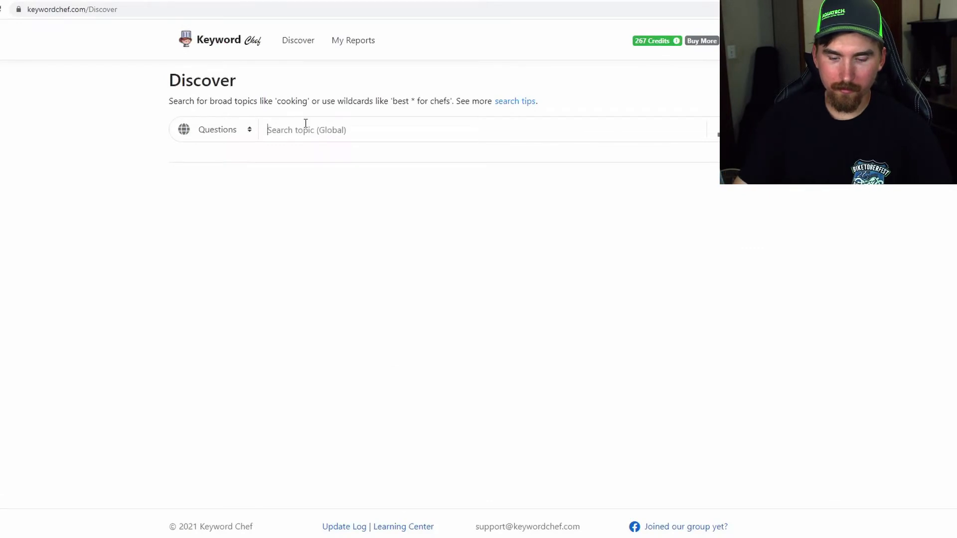
{"action": "type", "text": "smores"}
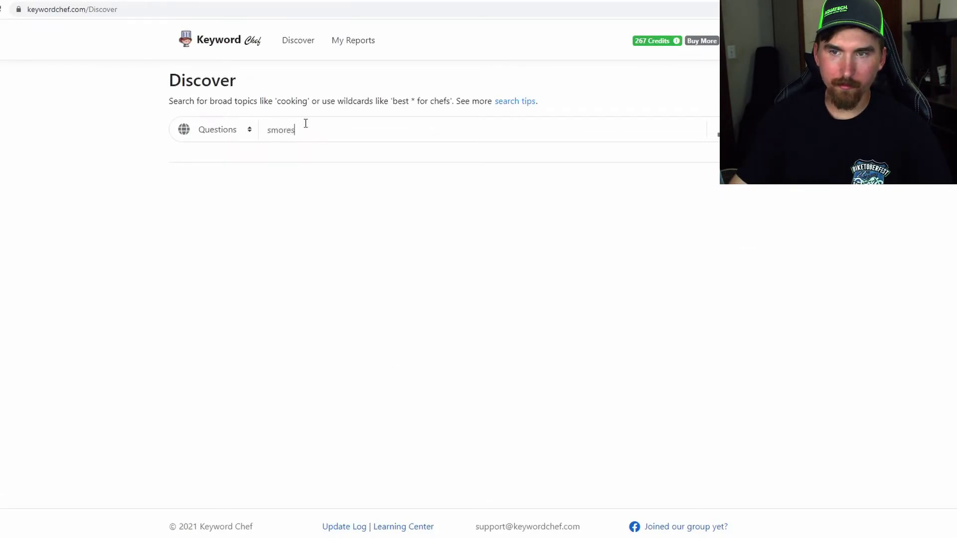
{"action": "key", "text": "Return"}
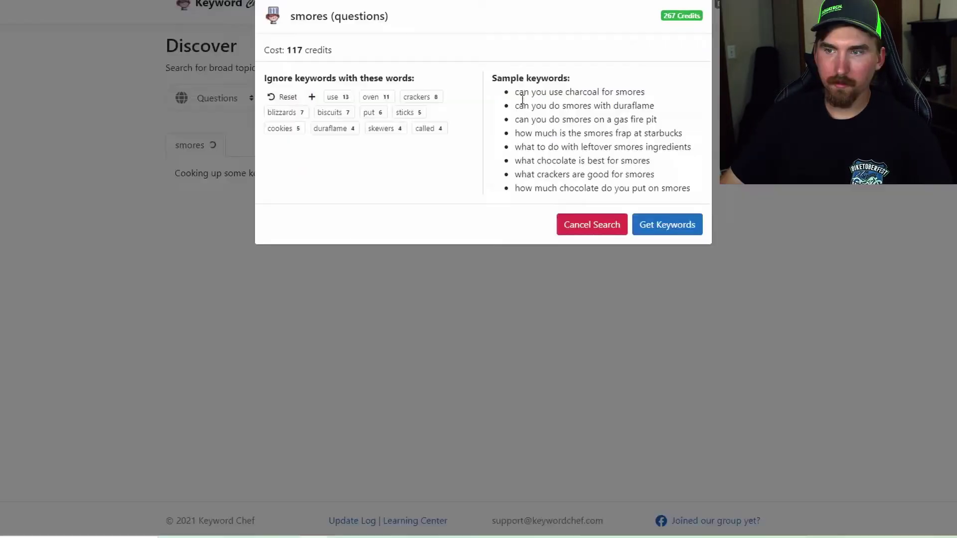
{"action": "left_click_drag", "start_coordinate": [515, 92], "coordinate": [701, 192]}
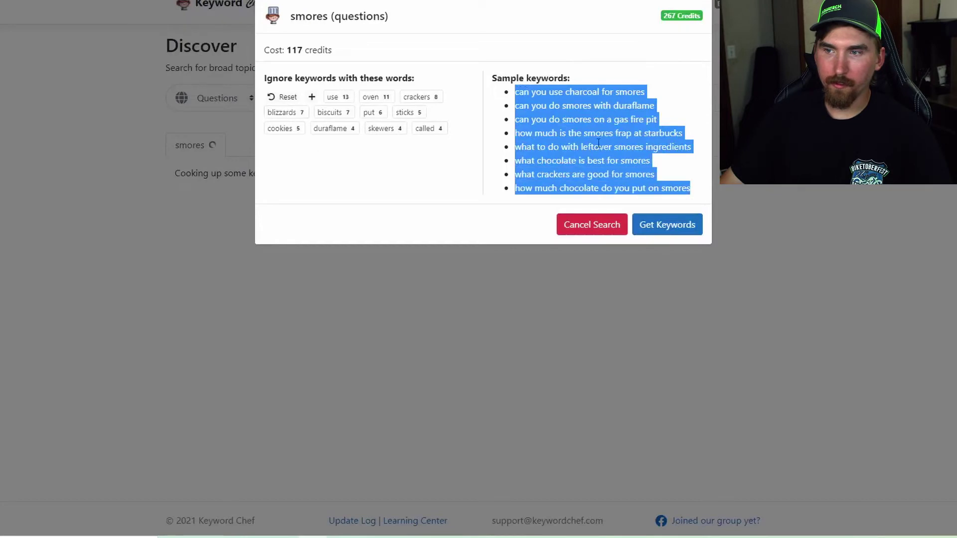
{"action": "key", "text": "ctrl+c"}
{"action": "key", "text": "ctrl+shift+Tab"}
{"action": "scroll", "coordinate": [96, 367], "scroll_direction": "down", "scroll_amount": 3}
Step: Paste the eight smores questions below the fire pit rows in column B
{"action": "right_click", "coordinate": [96, 372]}
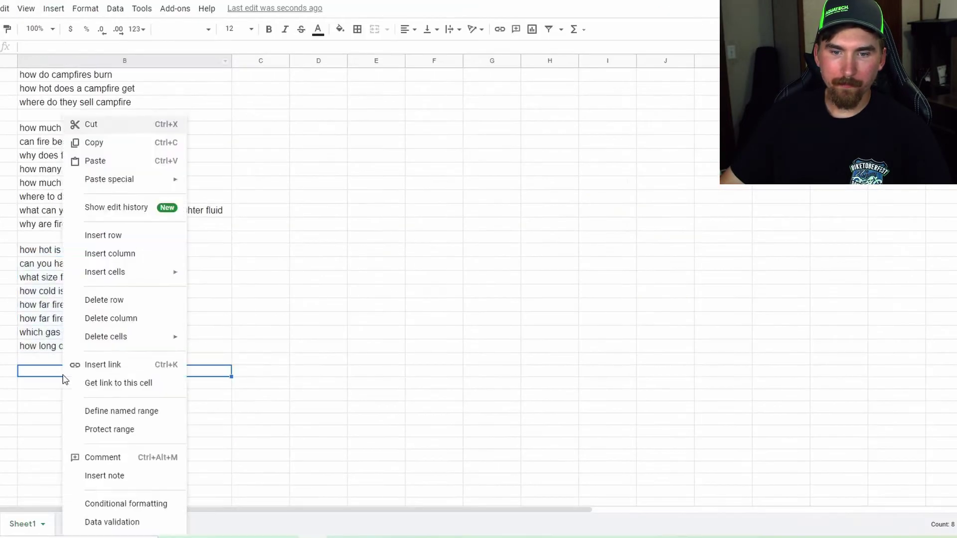
{"action": "left_click", "coordinate": [117, 160]}
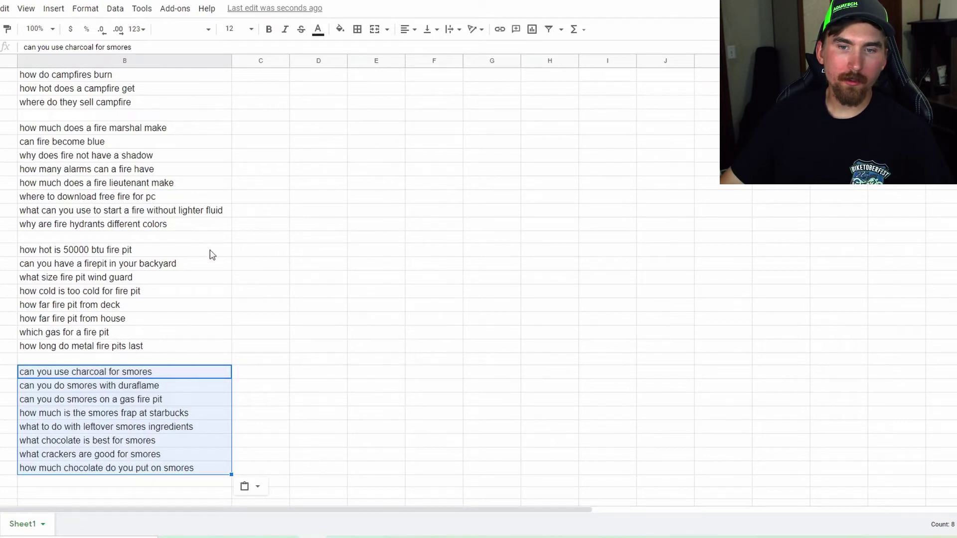
{"action": "scroll", "coordinate": [209, 254], "scroll_direction": "down", "scroll_amount": 2}
{"action": "left_click", "coordinate": [353, 240]}
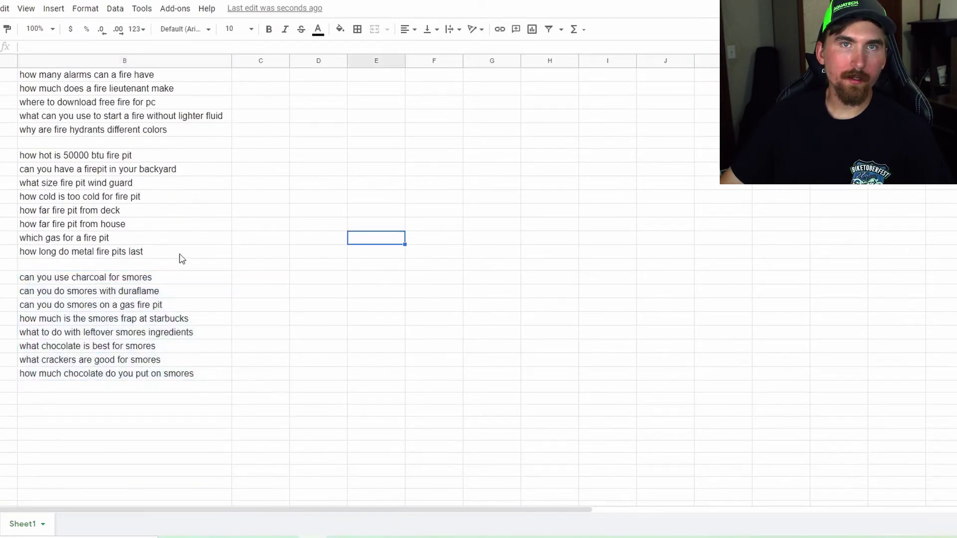
Step: Copy the blaze rods campfire question from the top of the list
{"action": "scroll", "coordinate": [199, 244], "scroll_direction": "up", "scroll_amount": 3}
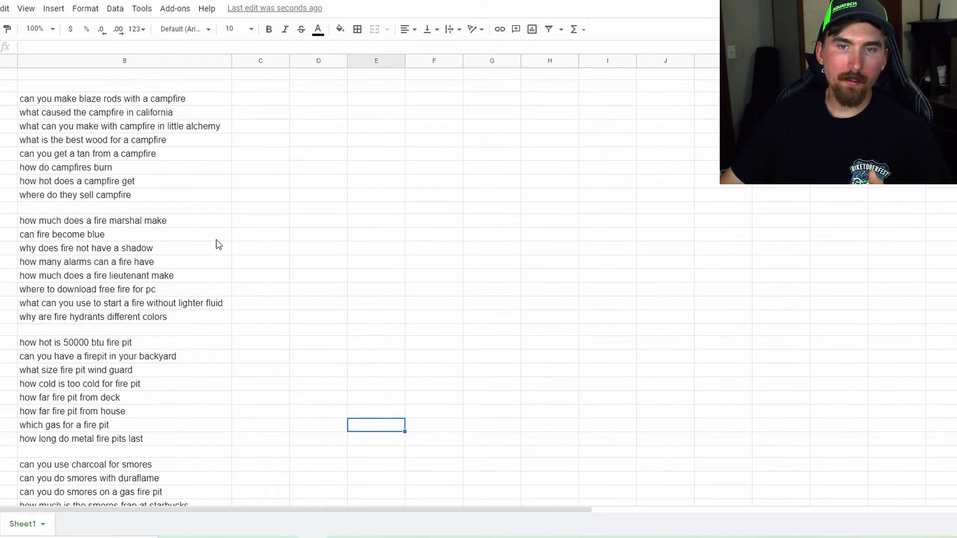
{"action": "right_click", "coordinate": [76, 99]}
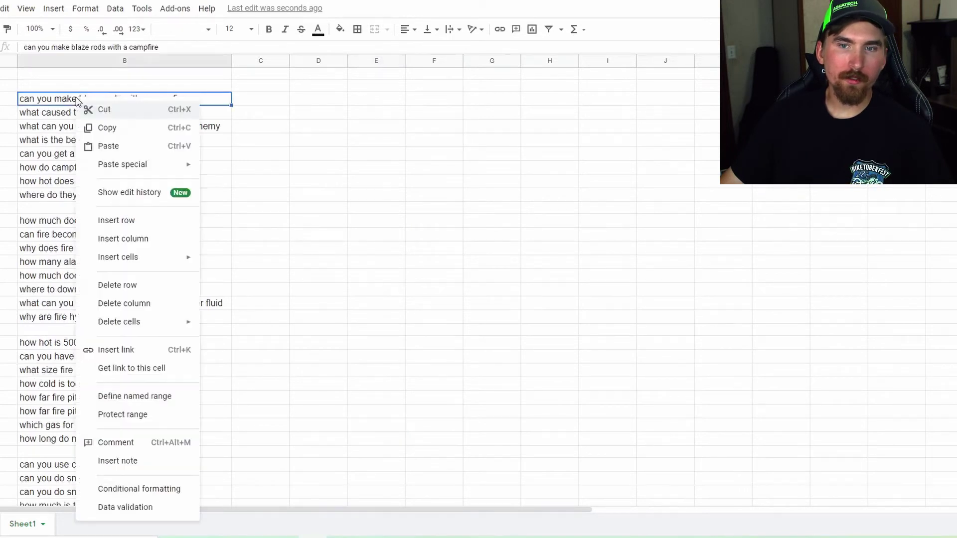
{"action": "left_click", "coordinate": [122, 129]}
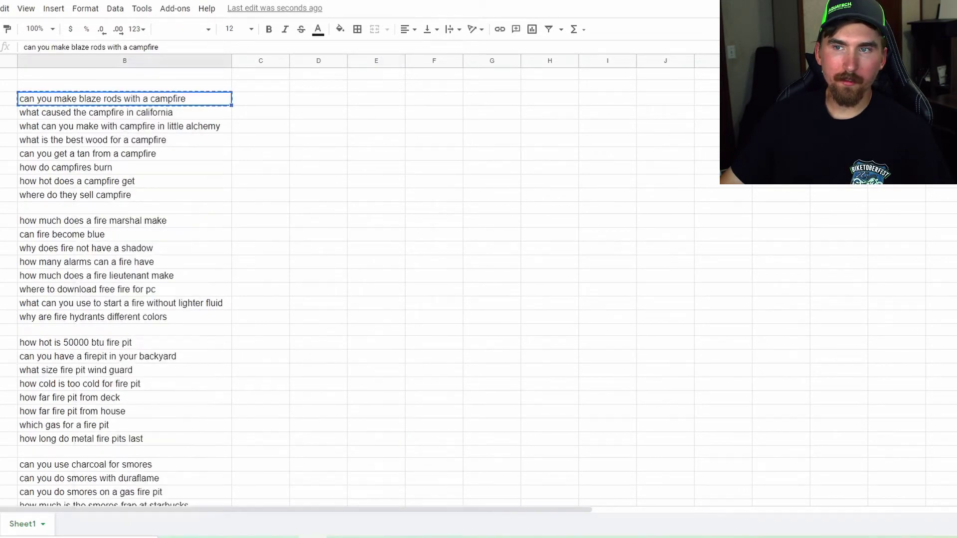
Step: Google the blaze rods campfire question in a new tab and review its Keyword Surfer results
{"action": "key", "text": "ctrl+t"}
{"action": "right_click", "coordinate": [161, 10]}
{"action": "left_click", "coordinate": [185, 57]}
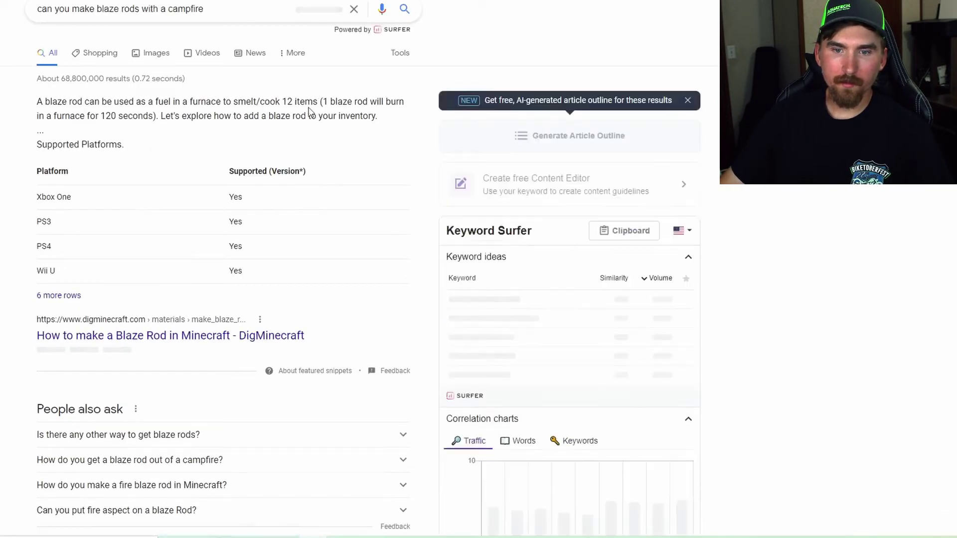
{"action": "scroll", "coordinate": [12, 269], "scroll_direction": "down", "scroll_amount": 2}
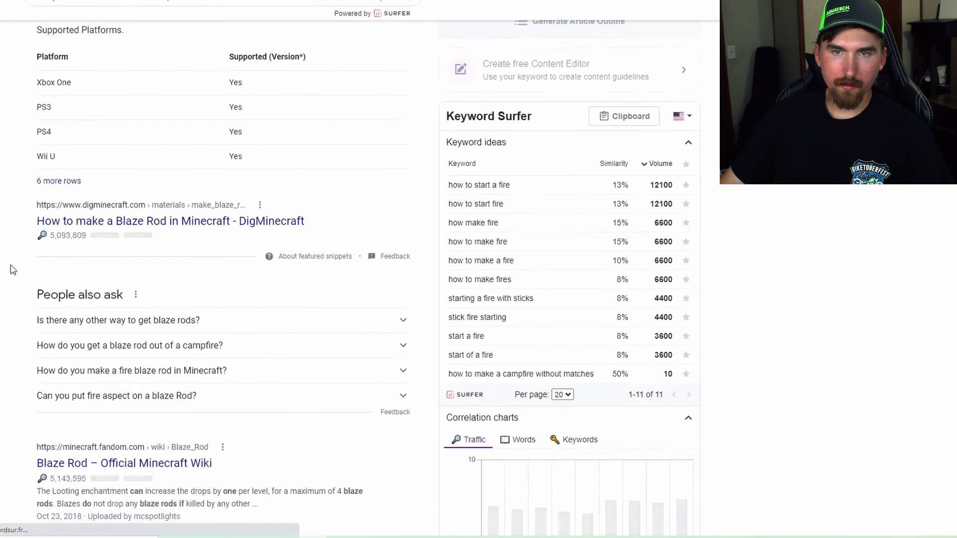
{"action": "scroll", "coordinate": [10, 265], "scroll_direction": "up", "scroll_amount": 2}
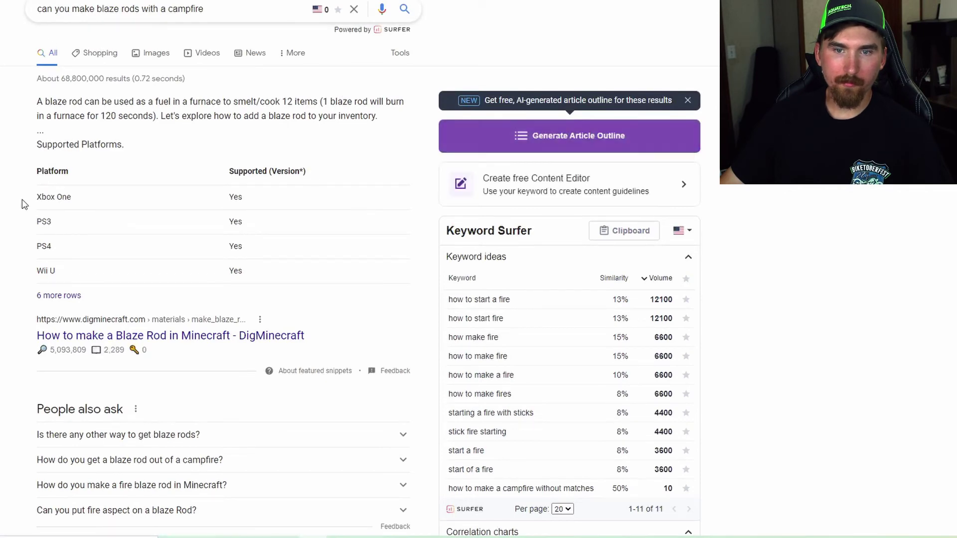
{"action": "scroll", "coordinate": [21, 201], "scroll_direction": "down", "scroll_amount": 2}
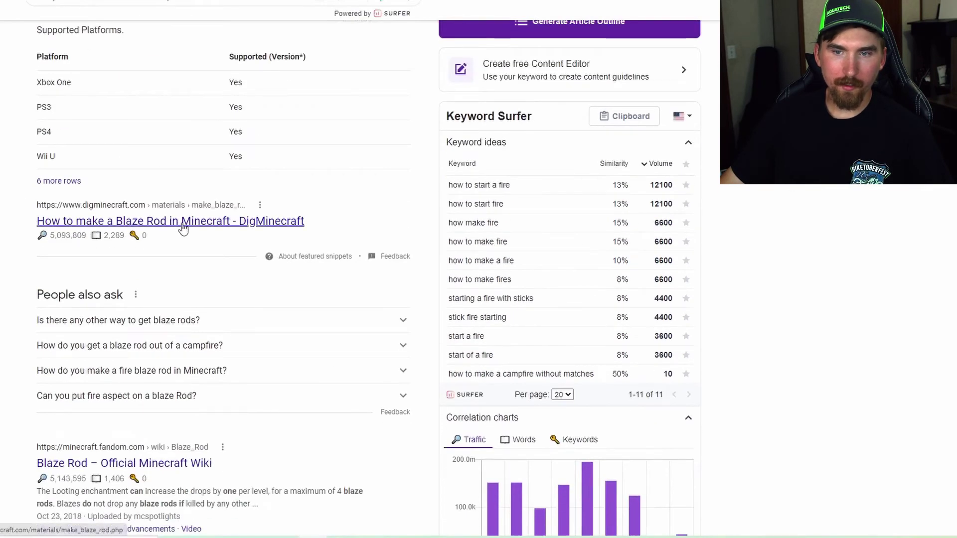
{"action": "scroll", "coordinate": [4, 252], "scroll_direction": "down", "scroll_amount": 6}
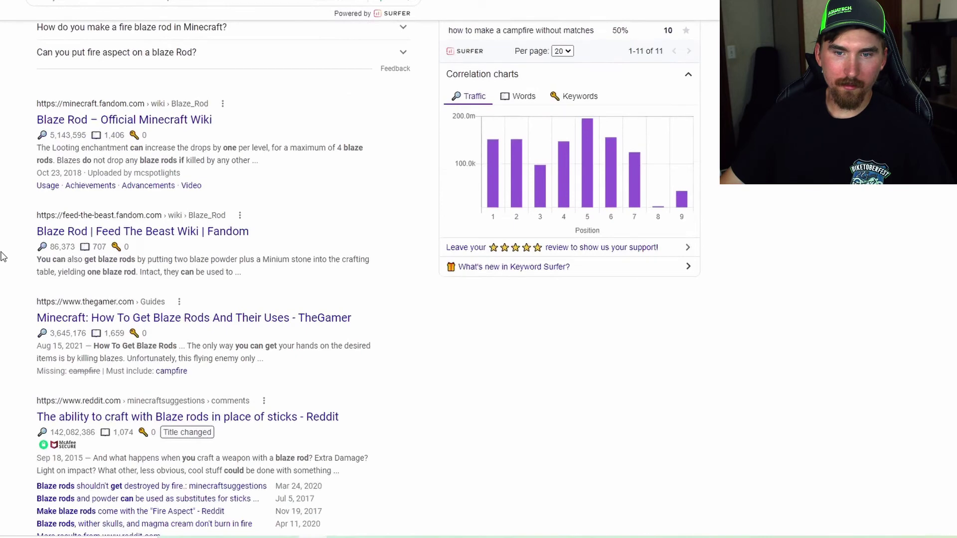
{"action": "scroll", "coordinate": [2, 257], "scroll_direction": "up", "scroll_amount": 8}
{"action": "left_click", "coordinate": [3, 2]}
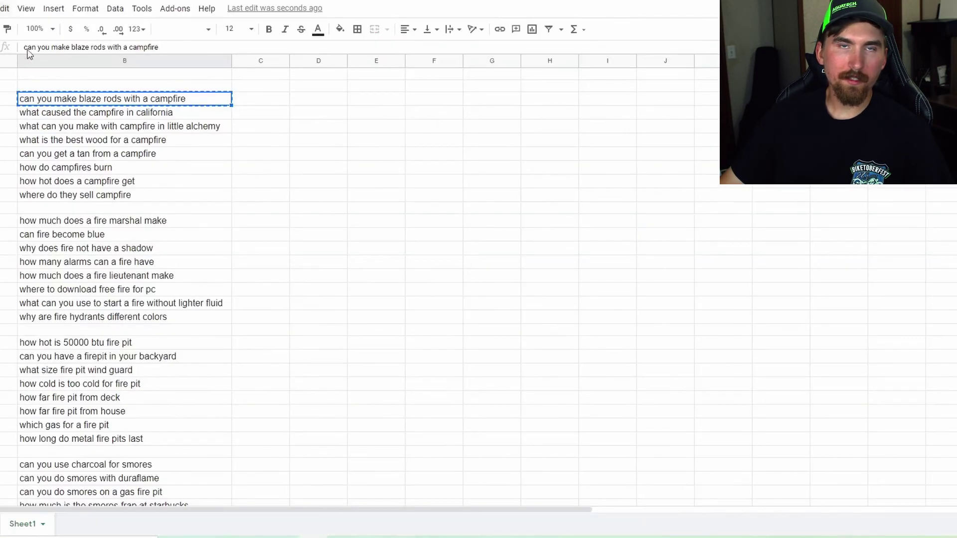
Step: Copy 'what is the best wood for a campfire' from the sheet and return to Google
{"action": "right_click", "coordinate": [68, 114]}
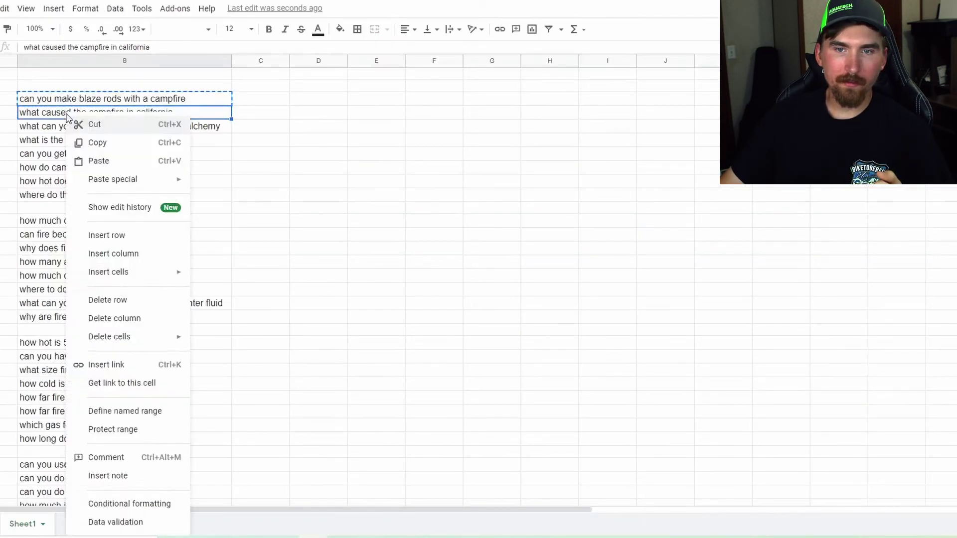
{"action": "left_click", "coordinate": [95, 144]}
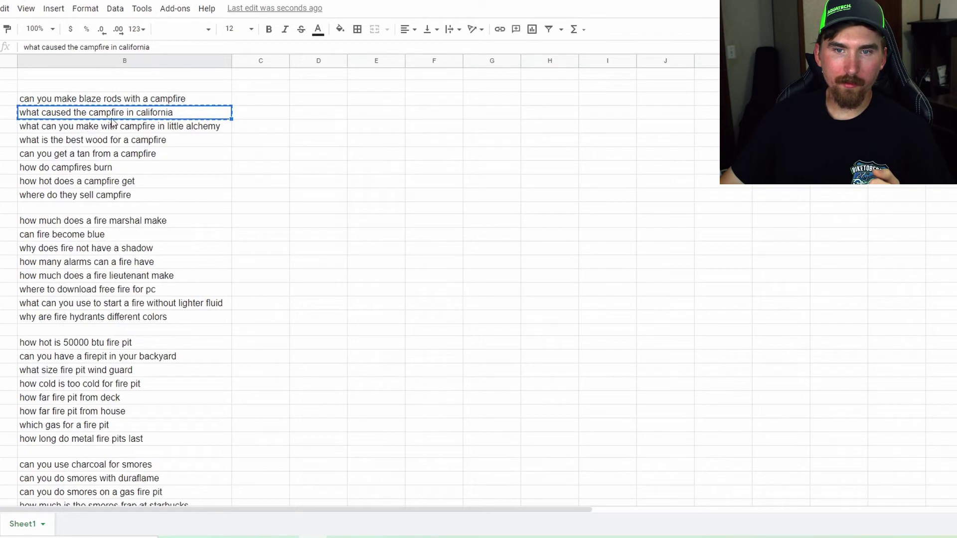
{"action": "left_click", "coordinate": [77, 130]}
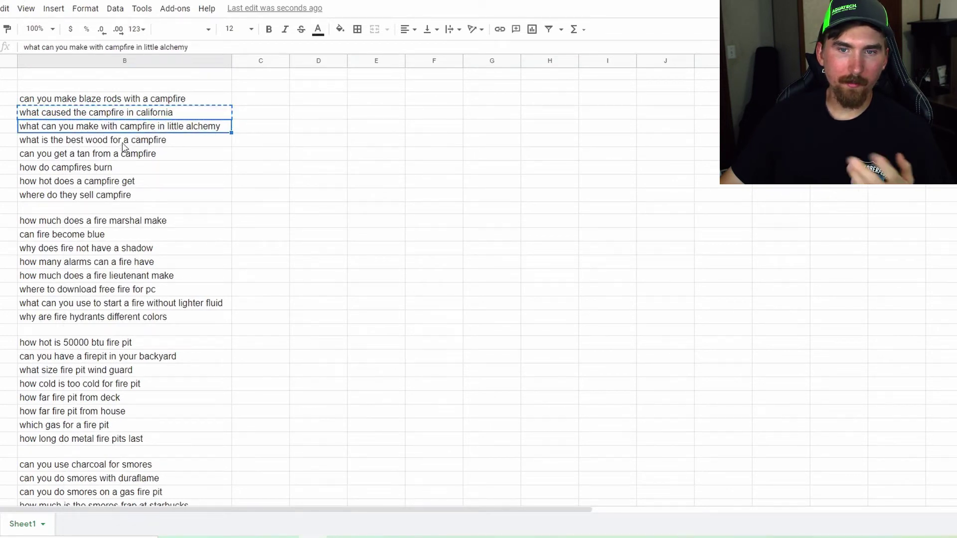
{"action": "left_click", "coordinate": [105, 143]}
{"action": "right_click", "coordinate": [105, 144]}
{"action": "left_click", "coordinate": [129, 142]}
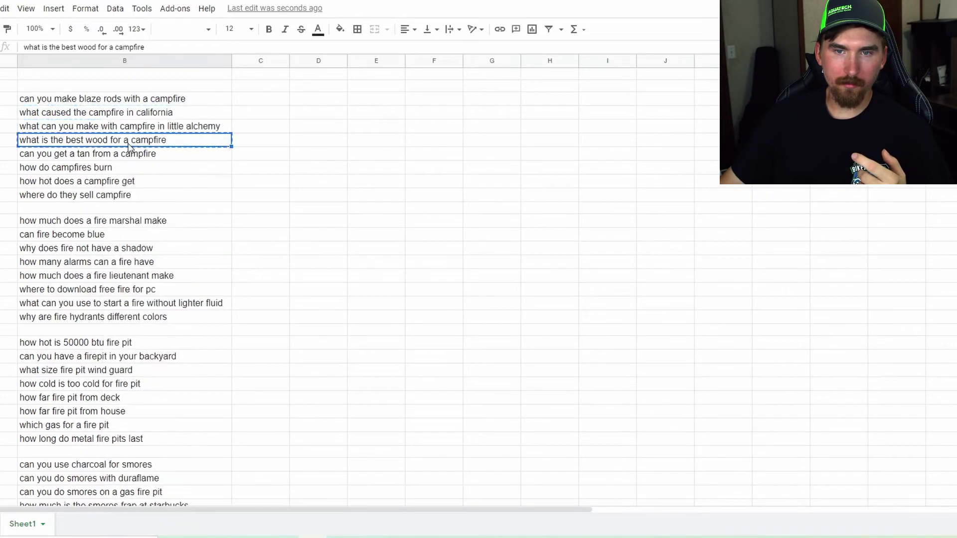
{"action": "key", "text": "ctrl+Tab"}
Step: Search 'what is the best wood for a campfire' and scroll through results and Keyword Surfer traffic
{"action": "triple_click", "coordinate": [107, 9]}
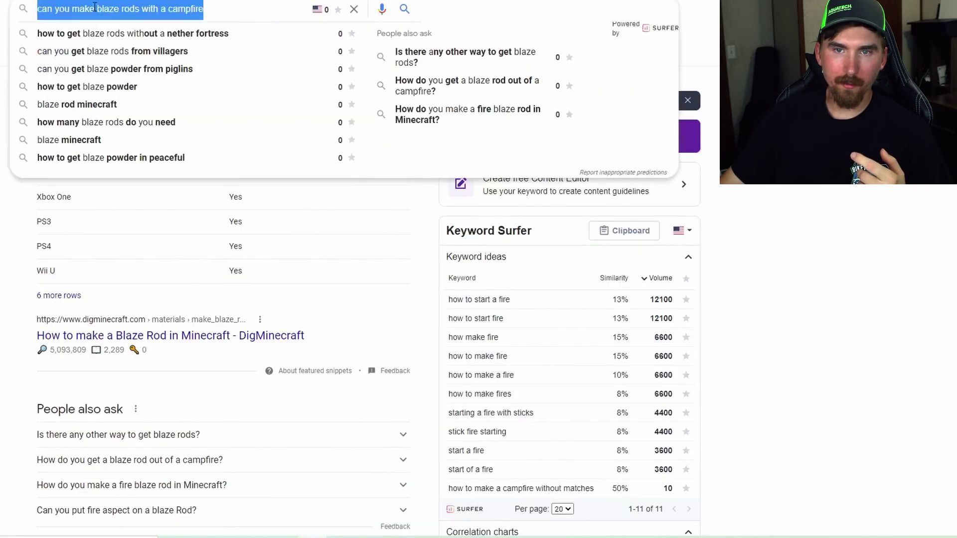
{"action": "right_click", "coordinate": [106, 9]}
{"action": "left_click", "coordinate": [122, 60]}
{"action": "key", "text": "Return"}
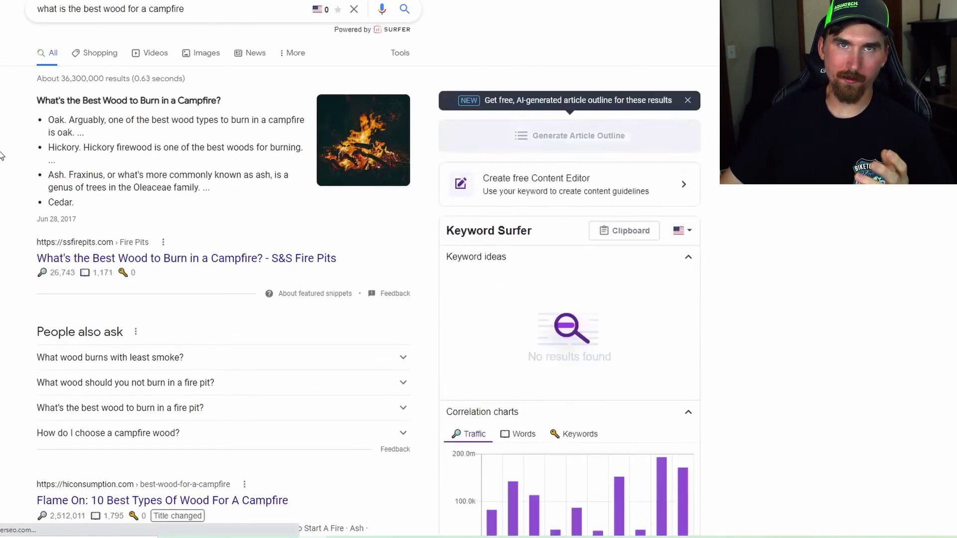
{"action": "scroll", "coordinate": [358, 269], "scroll_direction": "down", "scroll_amount": 1}
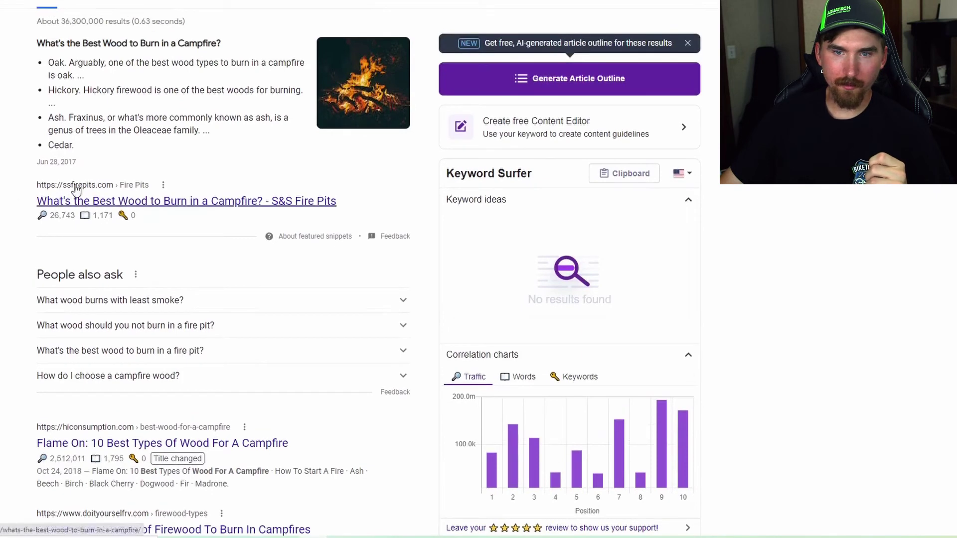
{"action": "scroll", "coordinate": [3, 240], "scroll_direction": "down", "scroll_amount": 3}
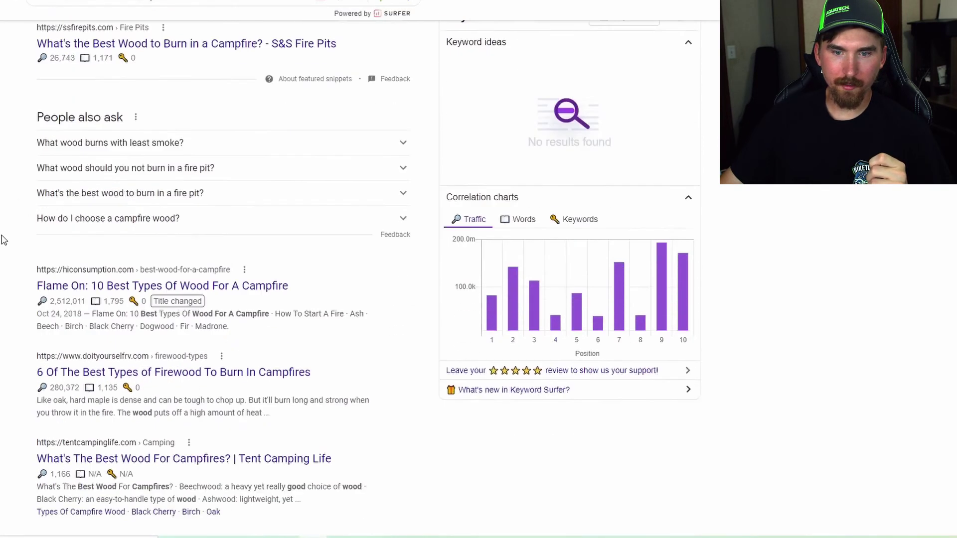
{"action": "scroll", "coordinate": [10, 314], "scroll_direction": "down", "scroll_amount": 4}
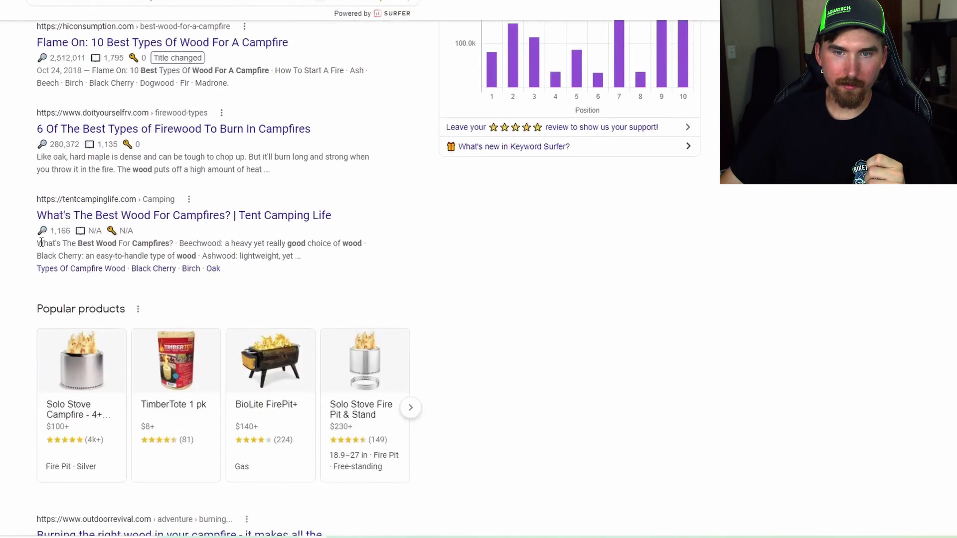
{"action": "scroll", "coordinate": [13, 279], "scroll_direction": "down", "scroll_amount": 9}
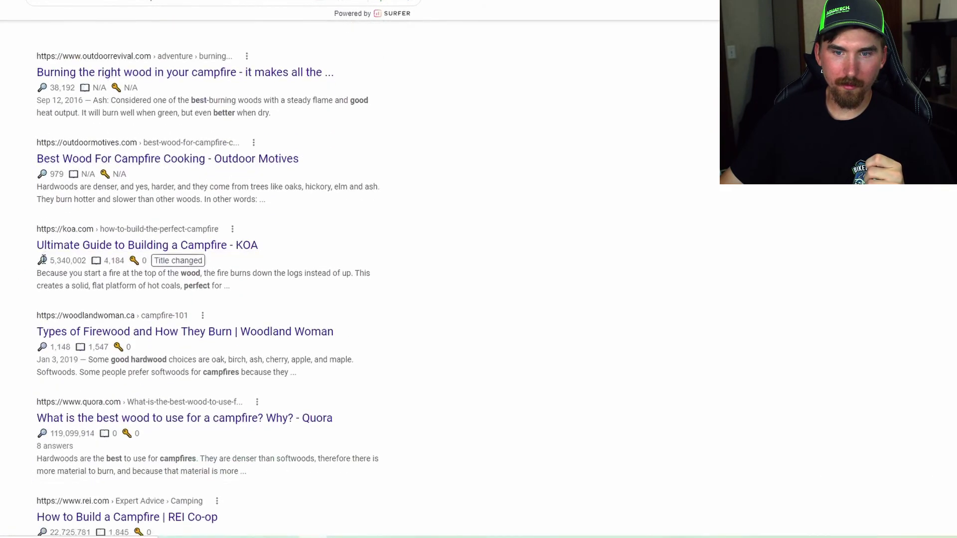
{"action": "scroll", "coordinate": [43, 260], "scroll_direction": "down", "scroll_amount": 4}
{"action": "scroll", "coordinate": [19, 329], "scroll_direction": "up", "scroll_amount": 20}
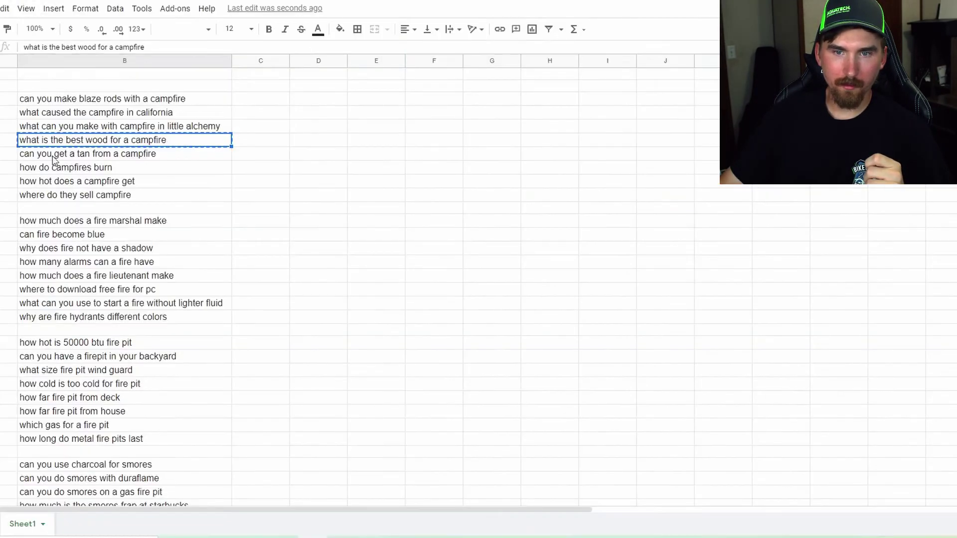
Step: Copy the keyword 'can you get a tan from a campfire' from the sheet
{"action": "left_click", "coordinate": [54, 155]}
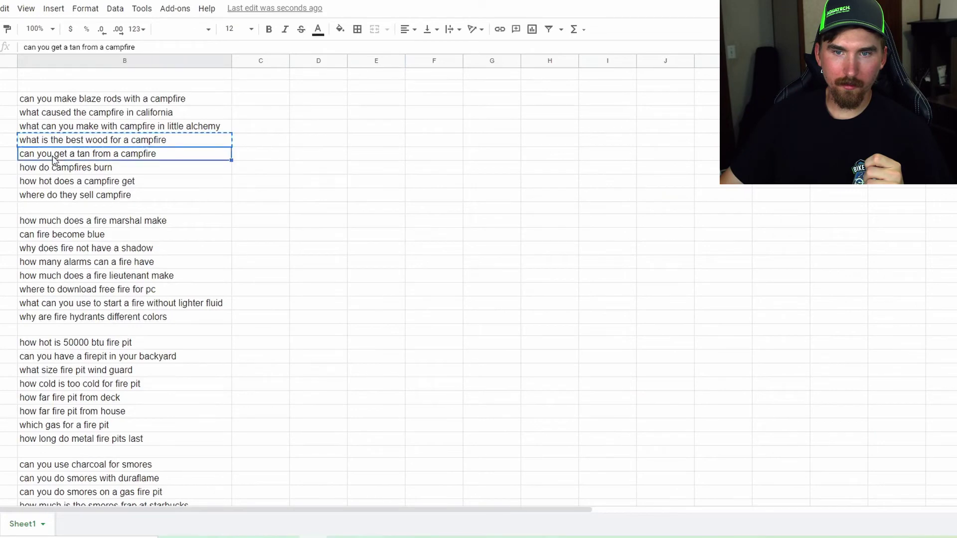
{"action": "right_click", "coordinate": [54, 160]}
{"action": "left_click", "coordinate": [87, 142]}
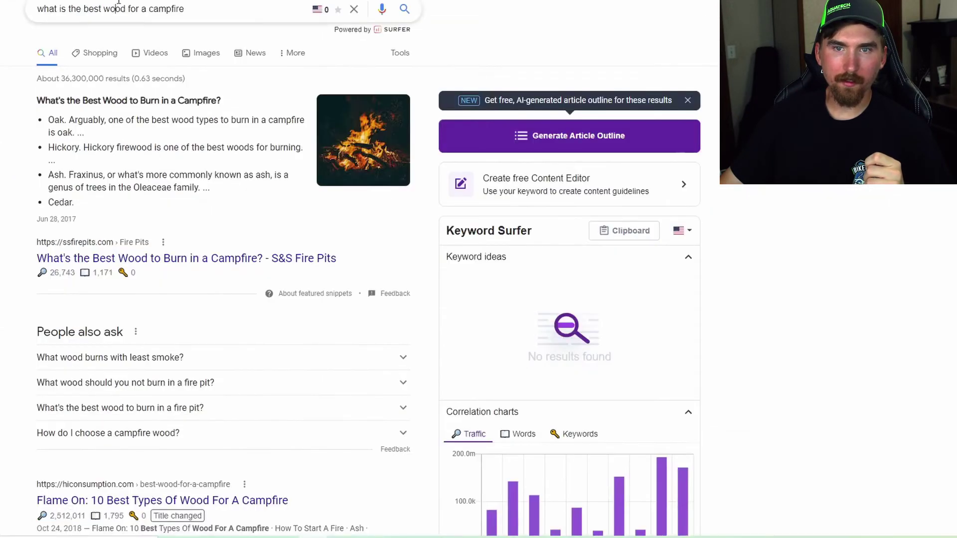
Step: Search Google for 'can you get a tan from a campfire' and scroll through its results
{"action": "triple_click", "coordinate": [118, 2]}
{"action": "right_click", "coordinate": [120, 2]}
{"action": "left_click", "coordinate": [150, 53]}
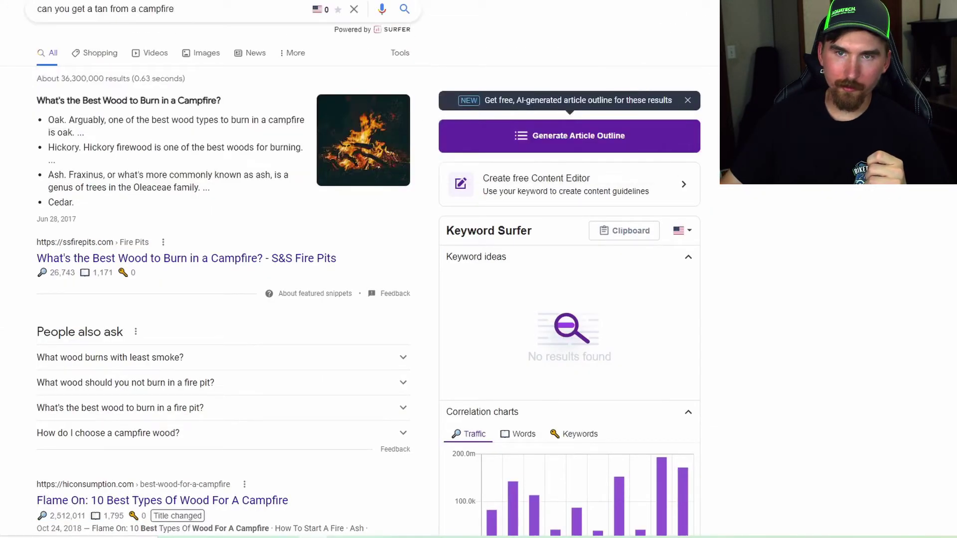
{"action": "key", "text": "Return"}
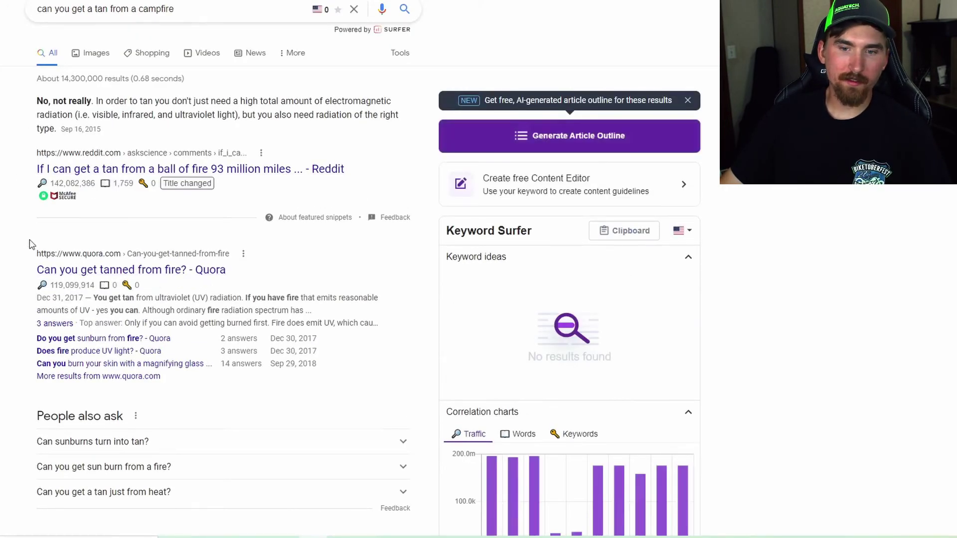
{"action": "scroll", "coordinate": [28, 247], "scroll_direction": "down", "scroll_amount": 8}
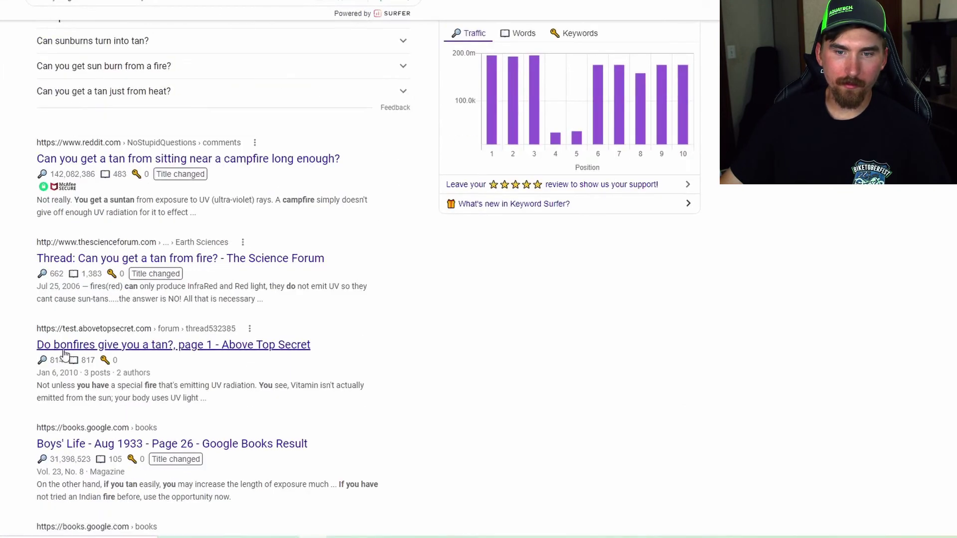
{"action": "scroll", "coordinate": [67, 349], "scroll_direction": "down", "scroll_amount": 2}
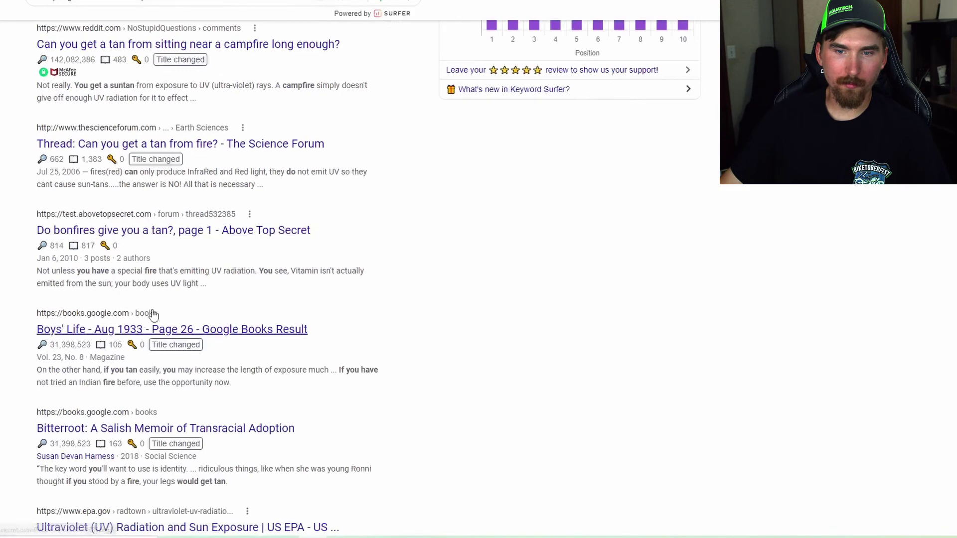
{"action": "scroll", "coordinate": [153, 314], "scroll_direction": "down", "scroll_amount": 2}
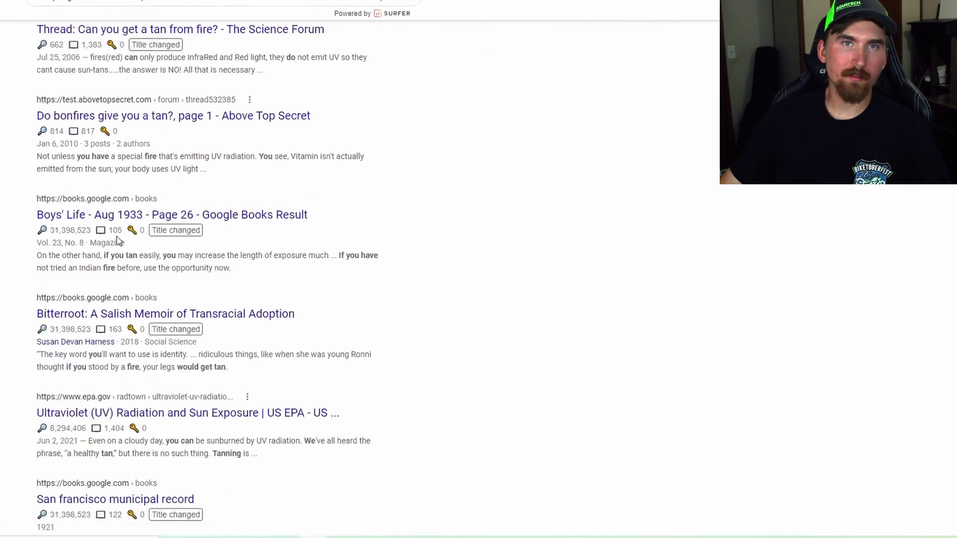
{"action": "scroll", "coordinate": [98, 202], "scroll_direction": "up", "scroll_amount": 5}
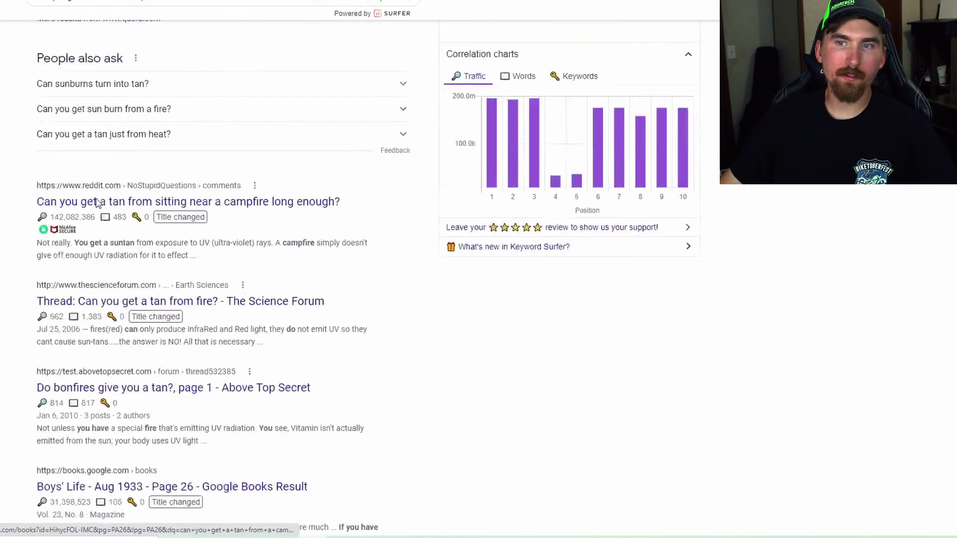
{"action": "scroll", "coordinate": [97, 202], "scroll_direction": "up", "scroll_amount": 7}
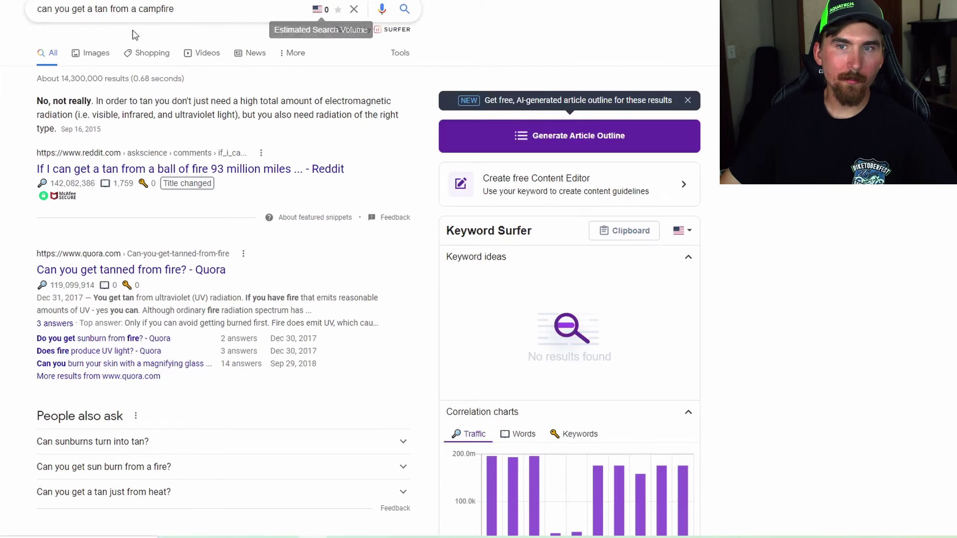
Step: Search 'does fire emit uv' from the autocomplete suggestions, checking their monthly volumes
{"action": "left_click", "coordinate": [95, 20]}
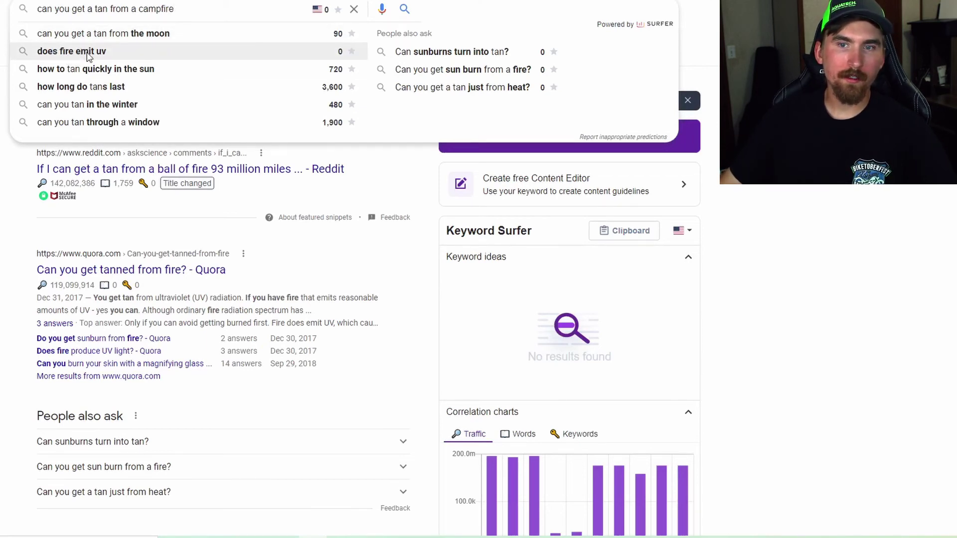
{"action": "left_click", "coordinate": [69, 57]}
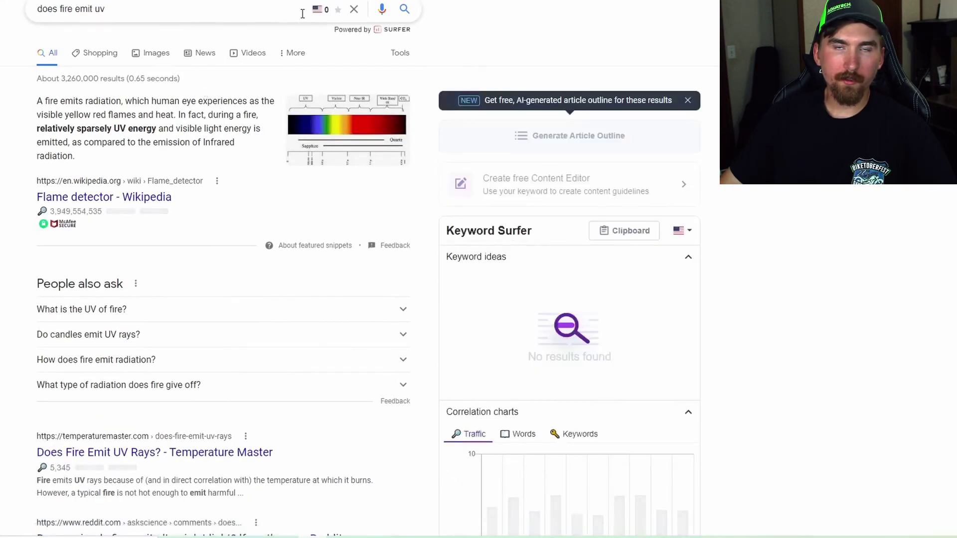
{"action": "left_click", "coordinate": [141, 8]}
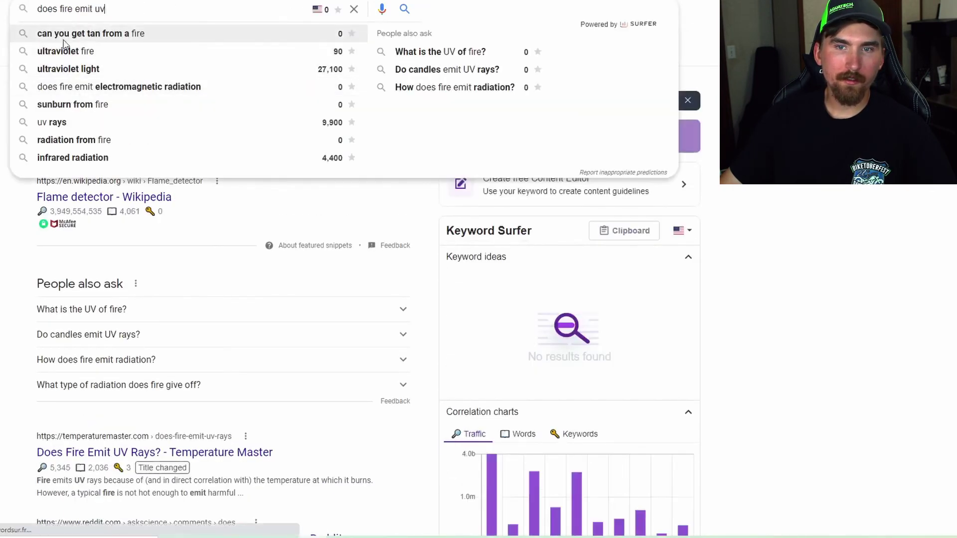
{"action": "key", "text": "Escape"}
{"action": "left_click", "coordinate": [70, 10]}
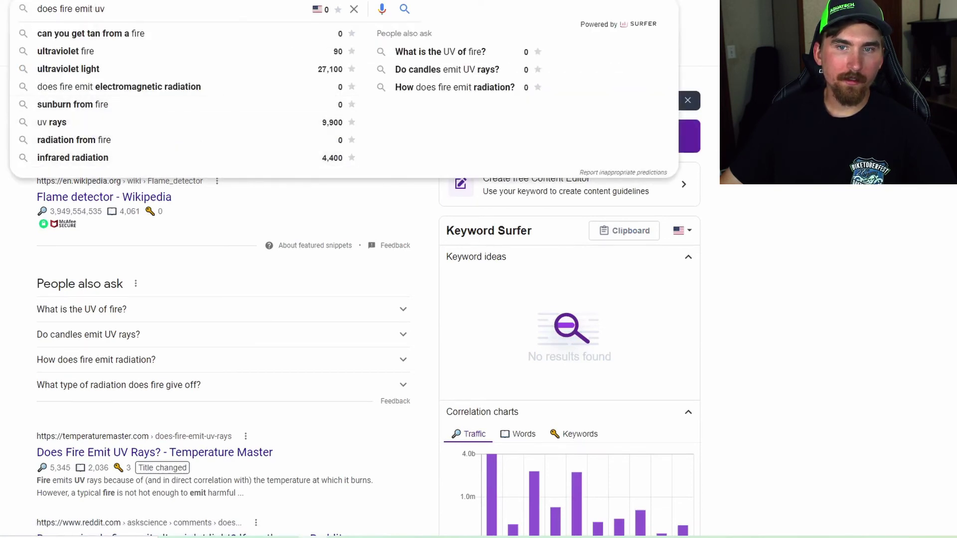
{"action": "key", "text": "Escape"}
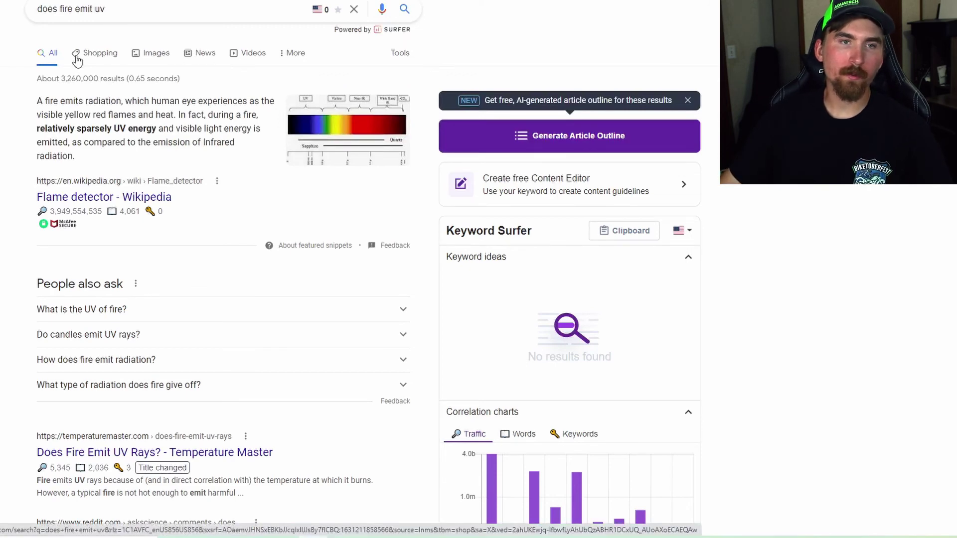
Step: Review the ranking pages and their Keyword Surfer traffic for 'does fire emit uv'
{"action": "scroll", "coordinate": [30, 149], "scroll_direction": "down", "scroll_amount": 5}
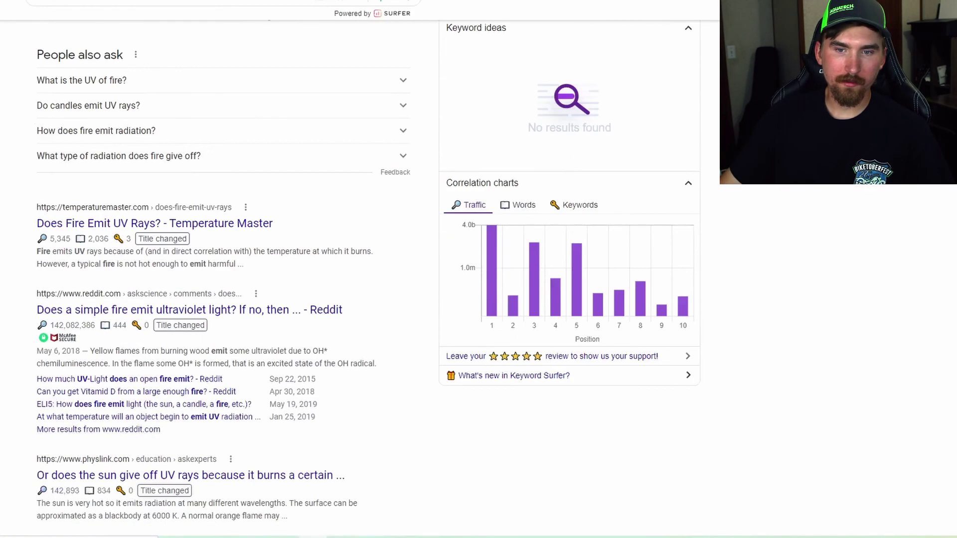
{"action": "scroll", "coordinate": [15, 234], "scroll_direction": "up", "scroll_amount": 4}
{"action": "scroll", "coordinate": [12, 249], "scroll_direction": "down", "scroll_amount": 15}
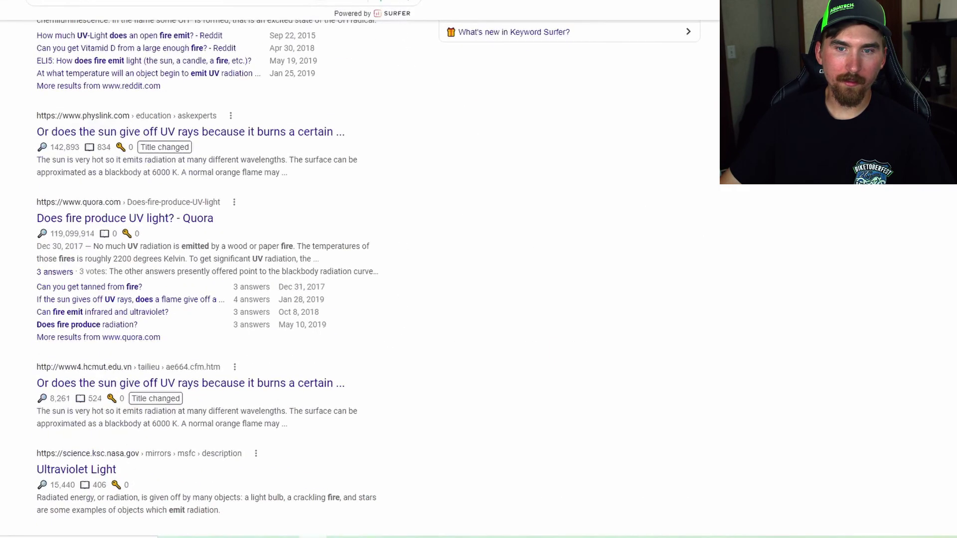
{"action": "scroll", "coordinate": [9, 268], "scroll_direction": "up", "scroll_amount": 4}
{"action": "scroll", "coordinate": [10, 268], "scroll_direction": "up", "scroll_amount": 10}
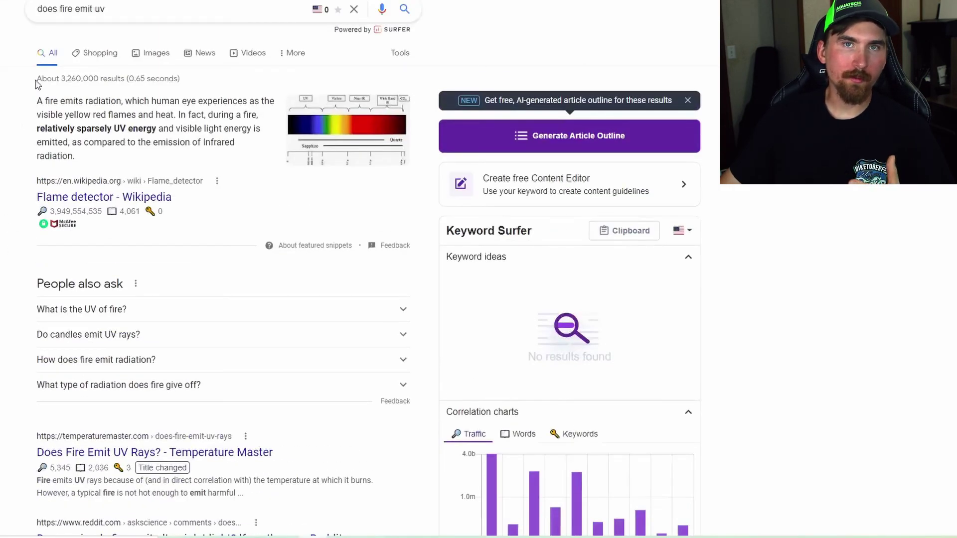
{"action": "scroll", "coordinate": [15, 180], "scroll_direction": "down", "scroll_amount": 2}
{"action": "scroll", "coordinate": [5, 227], "scroll_direction": "down", "scroll_amount": 6}
{"action": "scroll", "coordinate": [15, 299], "scroll_direction": "down", "scroll_amount": 5}
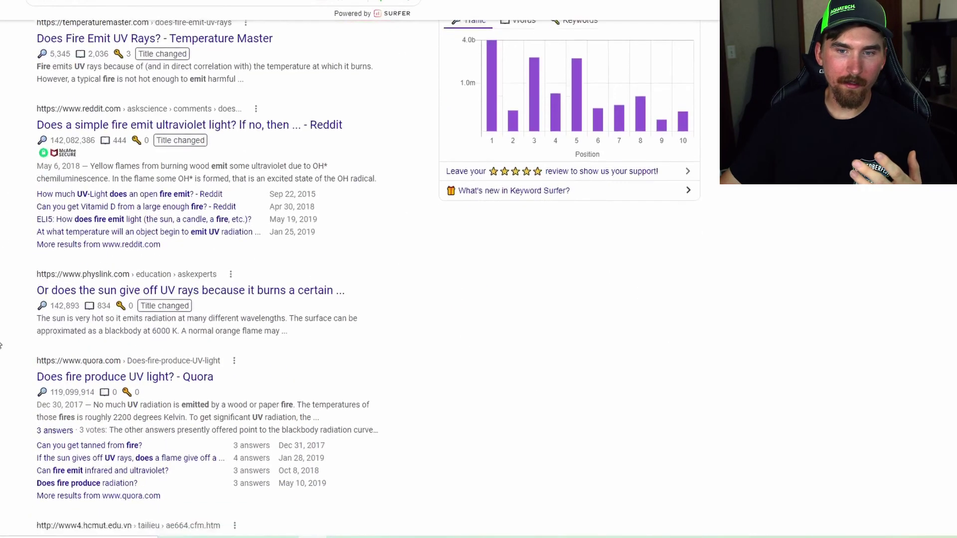
{"action": "scroll", "coordinate": [3, 289], "scroll_direction": "up", "scroll_amount": 7}
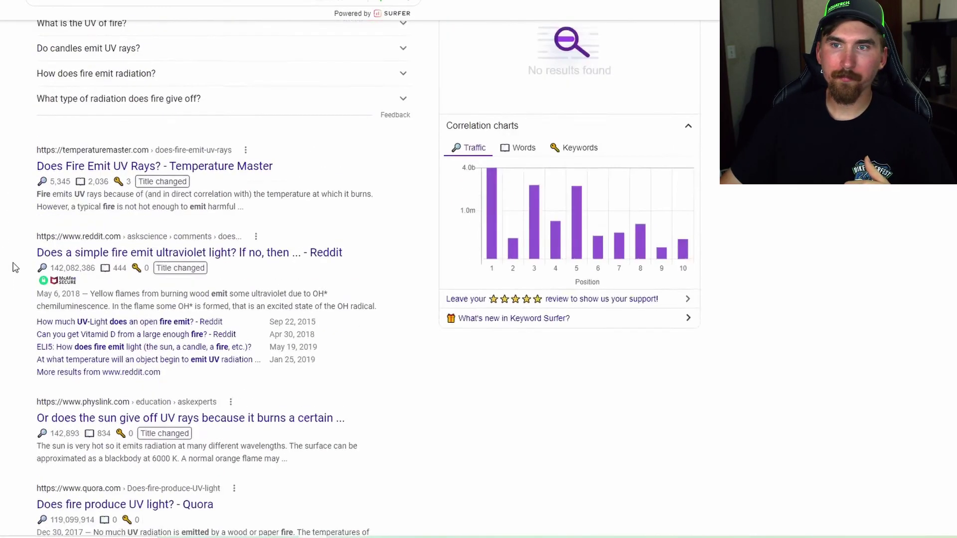